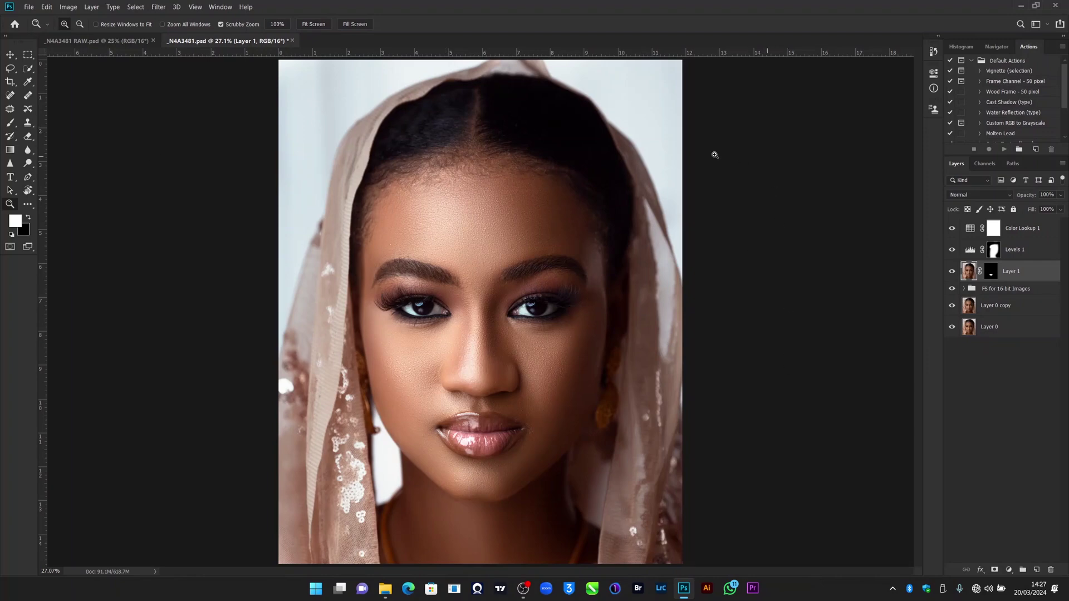
# Compare the finished portrait with the original Layer 0, and bring back the skin retouching up to the FS for 16-bit Images group
pyautogui.keyDown('alt'); pyautogui.click(952, 328); pyautogui.keyUp('alt')
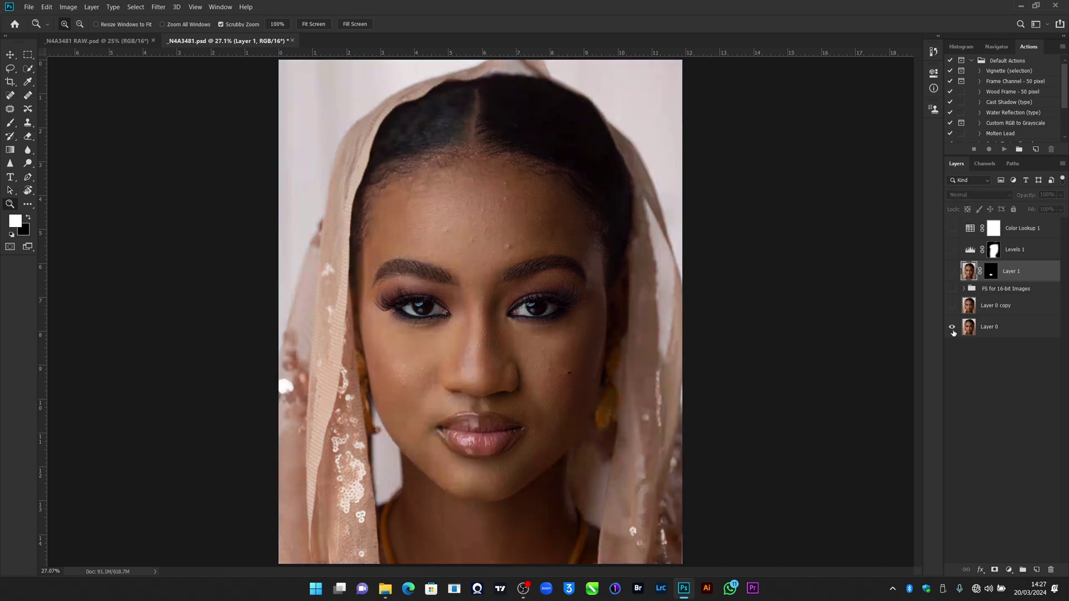
pyautogui.keyDown('alt'); pyautogui.click(952, 328); pyautogui.keyUp('alt')
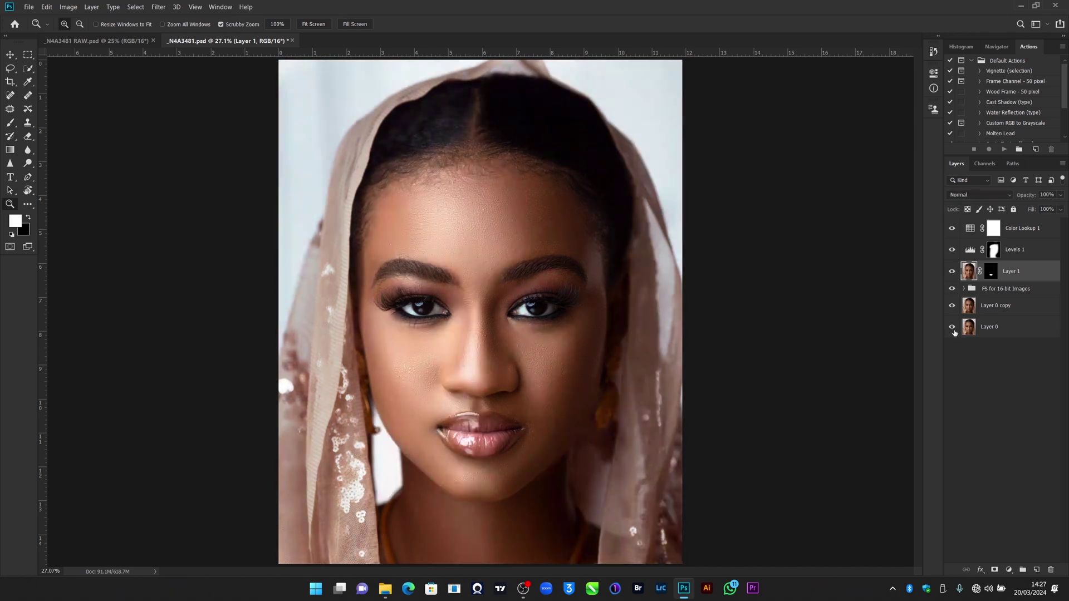
pyautogui.moveTo(954, 233); pyautogui.dragTo(952, 292)
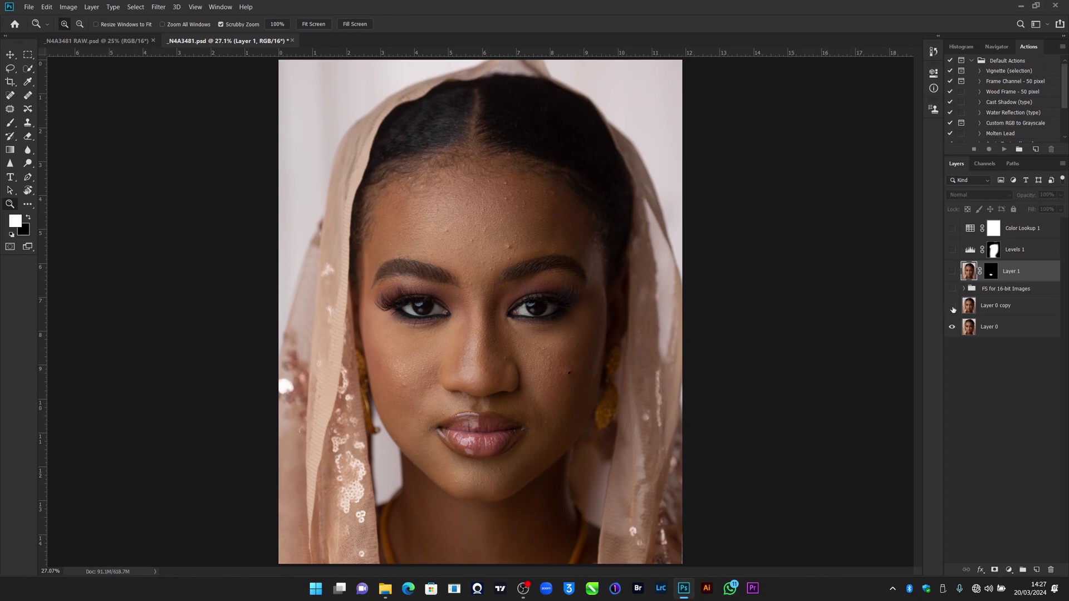
pyautogui.click(952, 289)
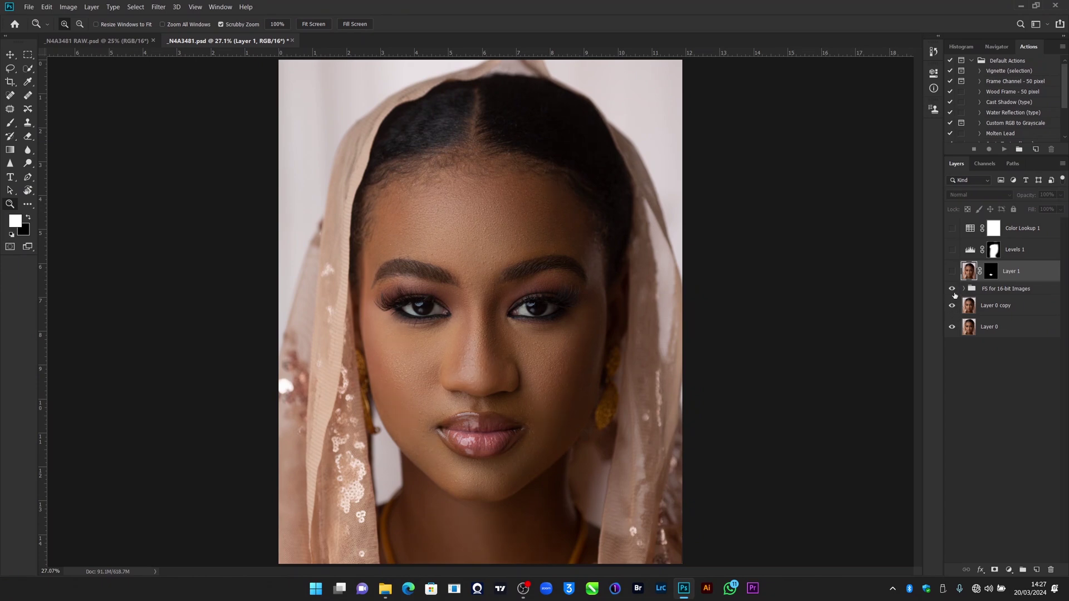
# Show Layer 1 and compare the lips up close with that layer hidden and visible
pyautogui.click(952, 272)
pyautogui.moveTo(485, 452); pyautogui.dragTo(709, 382)
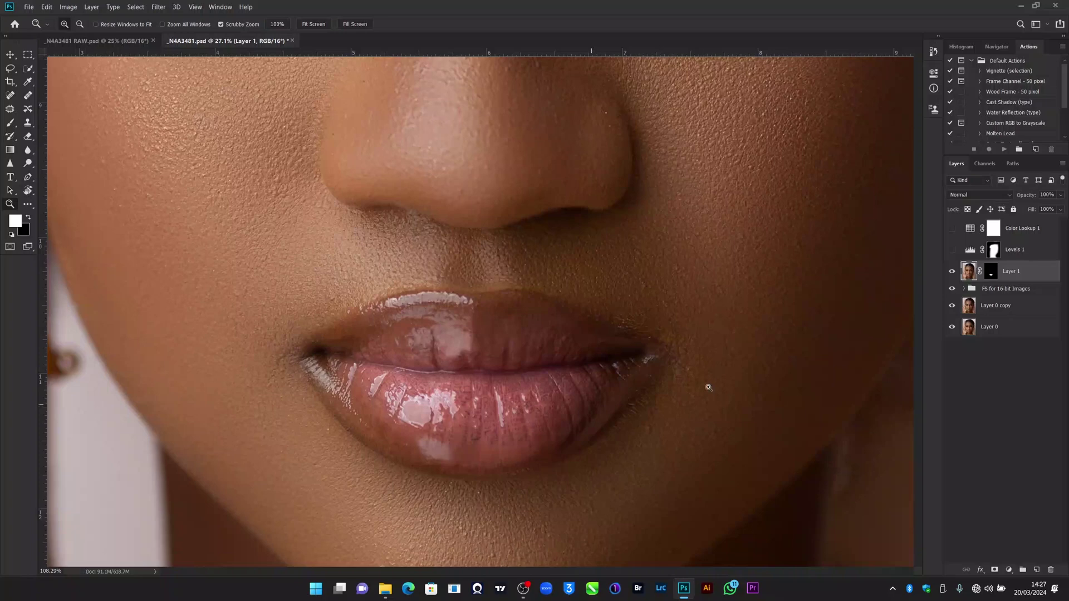
pyautogui.click(952, 271)
pyautogui.click(952, 272)
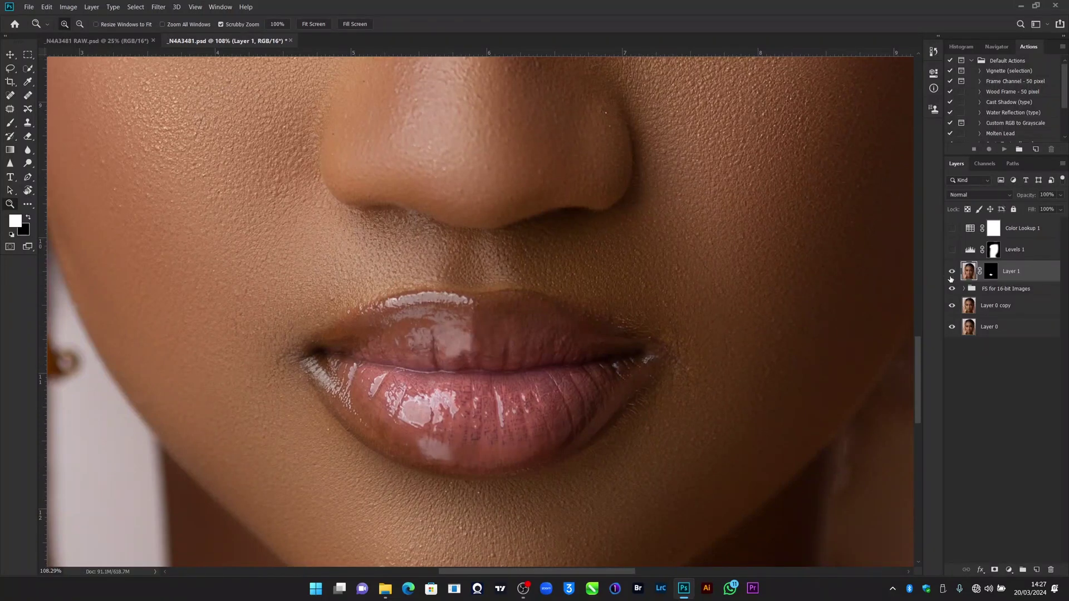
# Show the Levels 1 and Color Lookup 1 adjustment layers again while viewing the whole portrait
pyautogui.click(306, 24)
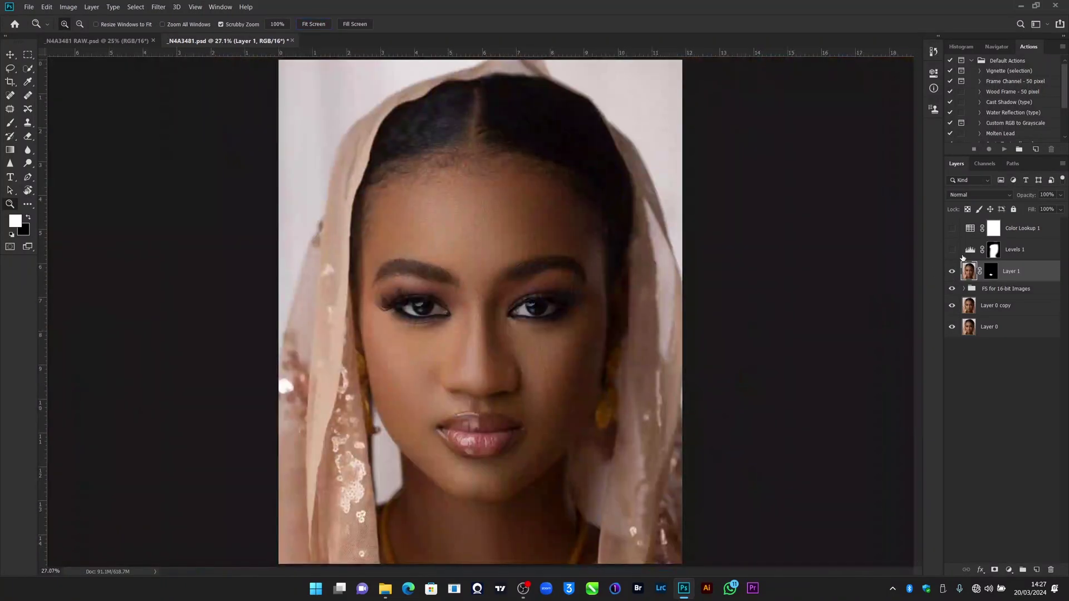
pyautogui.click(952, 250)
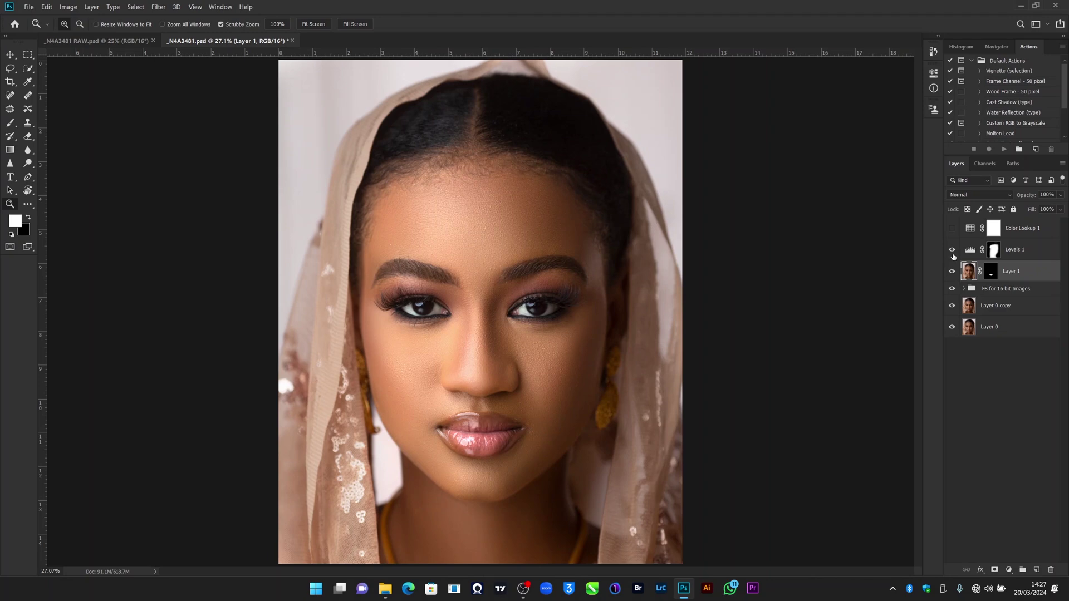
pyautogui.click(953, 229)
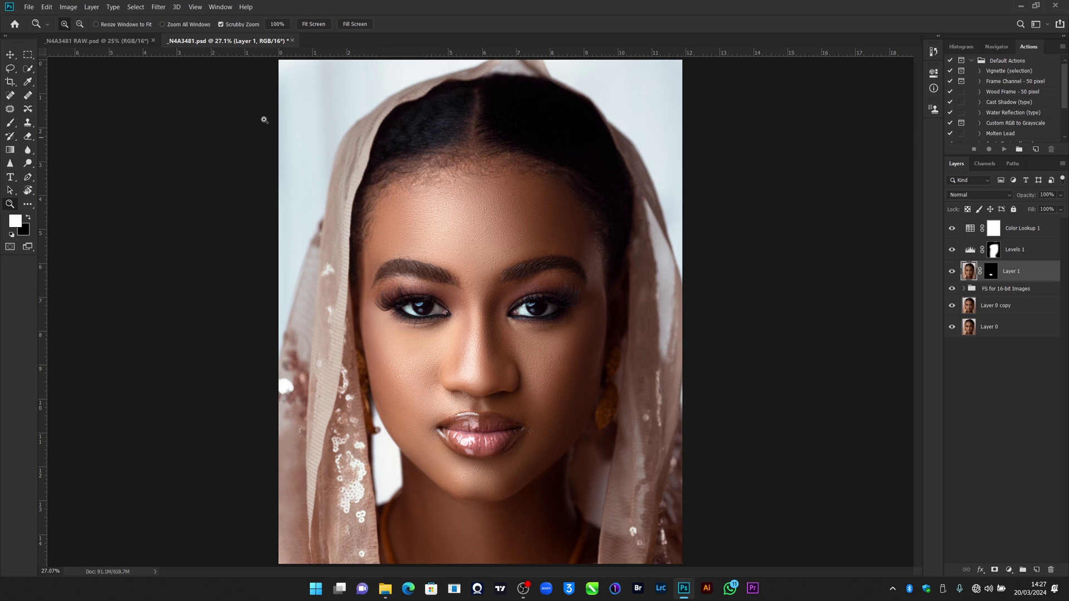
# Switch to the _N4A3481 RAW.psd document and duplicate its Background layer
pyautogui.click(110, 43)
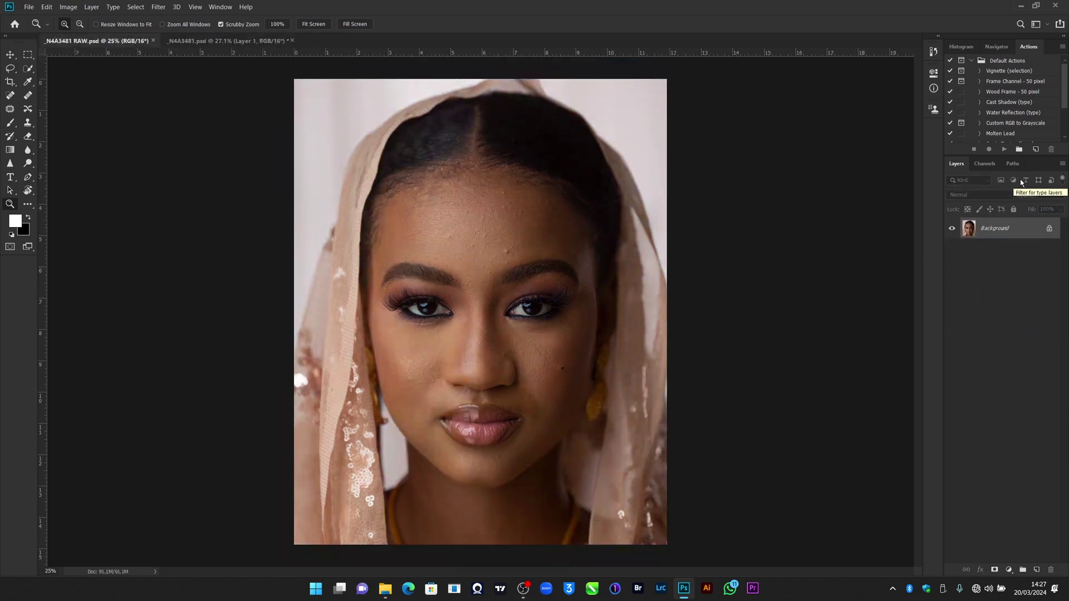
pyautogui.hotkey('ctrl', 'j')
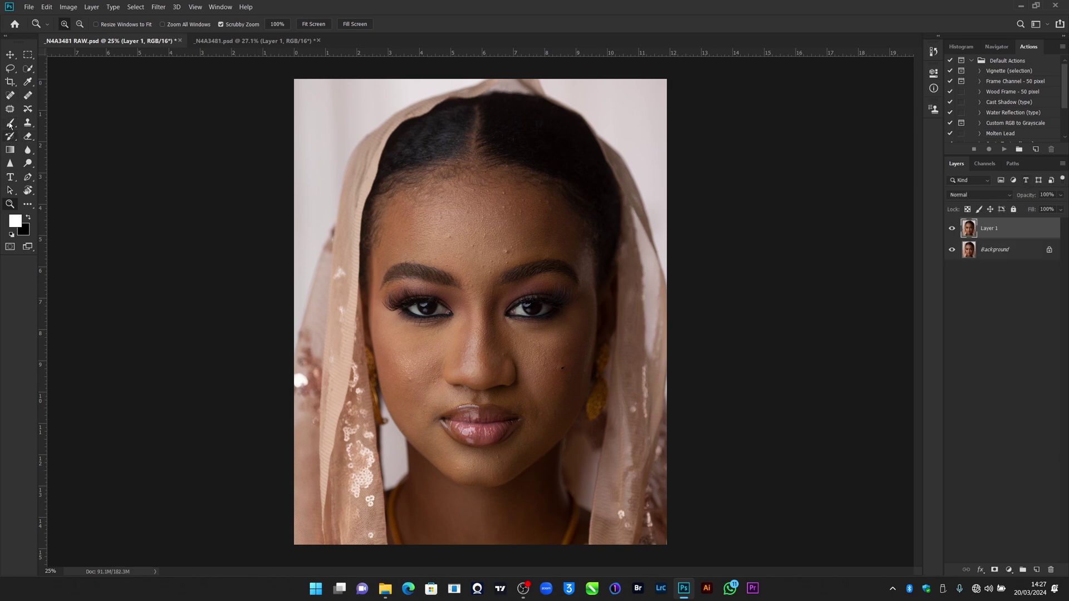
# Remove the first bumps on the right-hand side of the upper forehead with the content-aware Spot Healing Brush
pyautogui.click(11, 96)
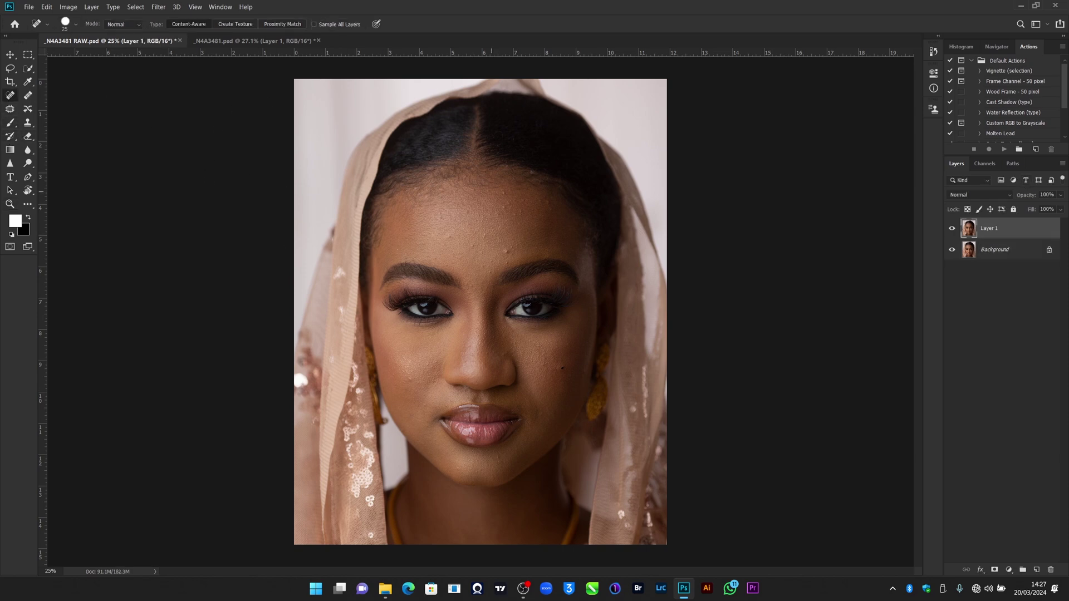
pyautogui.press('z')
pyautogui.moveTo(561, 136)
pyautogui.mouseDown()
pyautogui.moveTo(623, 223)
pyautogui.moveTo(541, 223)
pyautogui.moveTo(563, 184)
pyautogui.moveTo(551, 169)
pyautogui.mouseUp()
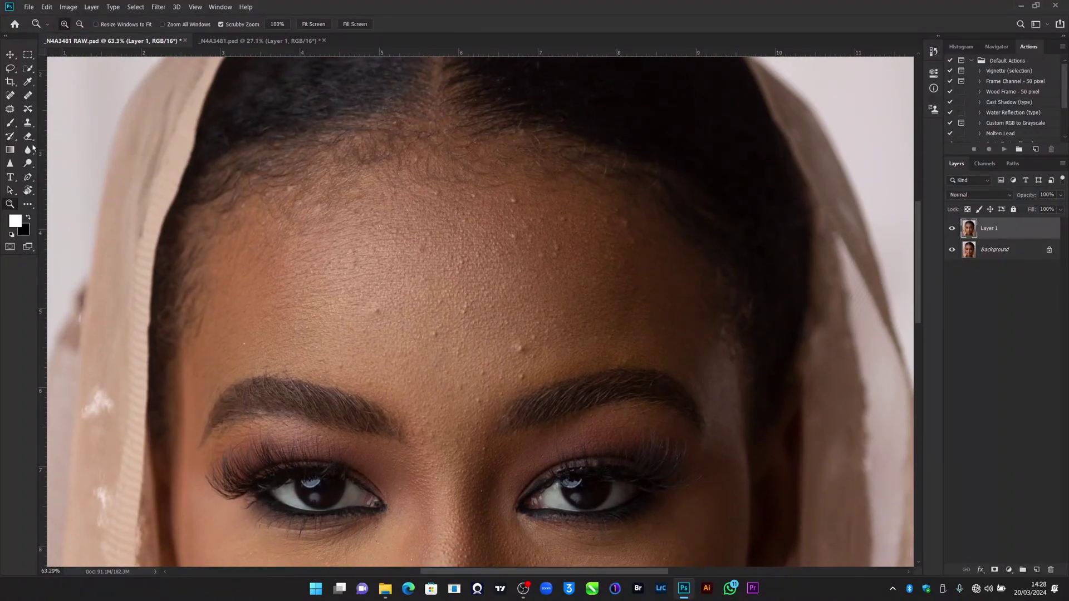
pyautogui.click(10, 96)
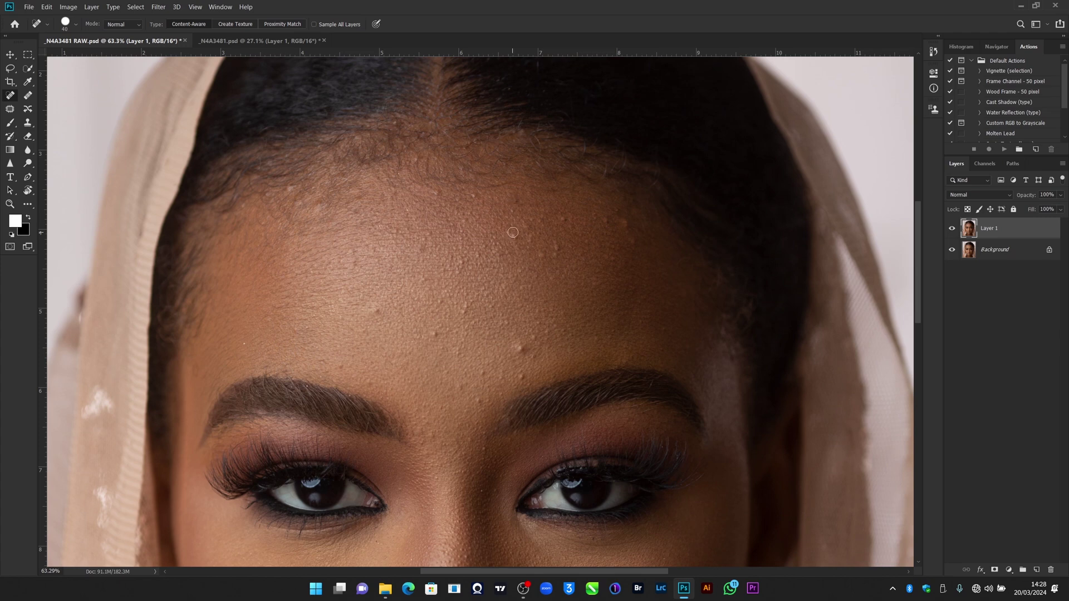
pyautogui.click(555, 246)
pyautogui.click(562, 214)
# Heal the raised bumps on the lower forehead above and between the eyebrows, adjusting the brush size to each blemish
pyautogui.press(']')
pyautogui.press(']')
pyautogui.press(']')
pyautogui.press(']')
pyautogui.click(522, 366)
pyautogui.press(']')
pyautogui.press(']')
pyautogui.click(520, 351)
pyautogui.press('[')
pyautogui.press('[')
pyautogui.click(436, 329)
# Heal the cluster of small bumps across the upper forehead below the hairline using a larger spot healing brush
pyautogui.press(']')
pyautogui.press(']')
pyautogui.click(509, 233)
pyautogui.click(539, 254)
pyautogui.click(509, 209)
pyautogui.click(560, 219)
pyautogui.click(594, 212)
pyautogui.press(']')
pyautogui.click(473, 198)
# Heal the remaining forehead blemishes above the left-hand eyebrow and in the middle of the forehead
pyautogui.click(337, 363)
pyautogui.click(323, 358)
pyautogui.press('[')
pyautogui.press('[')
pyautogui.press(']')
pyautogui.click(440, 292)
pyautogui.click(423, 253)
pyautogui.click(529, 349)
# Heal the blemish on the bridge of the nose between the eyes with a smaller spot healing brush
pyautogui.moveTo(460, 405); pyautogui.dragTo(488, 139)
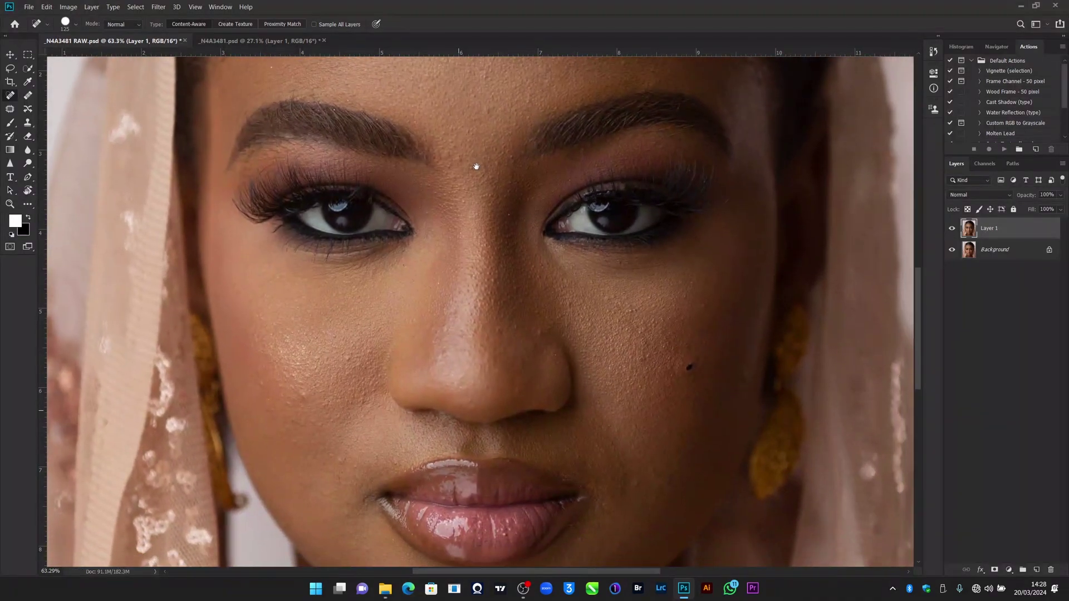
pyautogui.press('[')
pyautogui.press('[')
pyautogui.press('[')
pyautogui.press('[')
pyautogui.press('[')
pyautogui.click(511, 212)
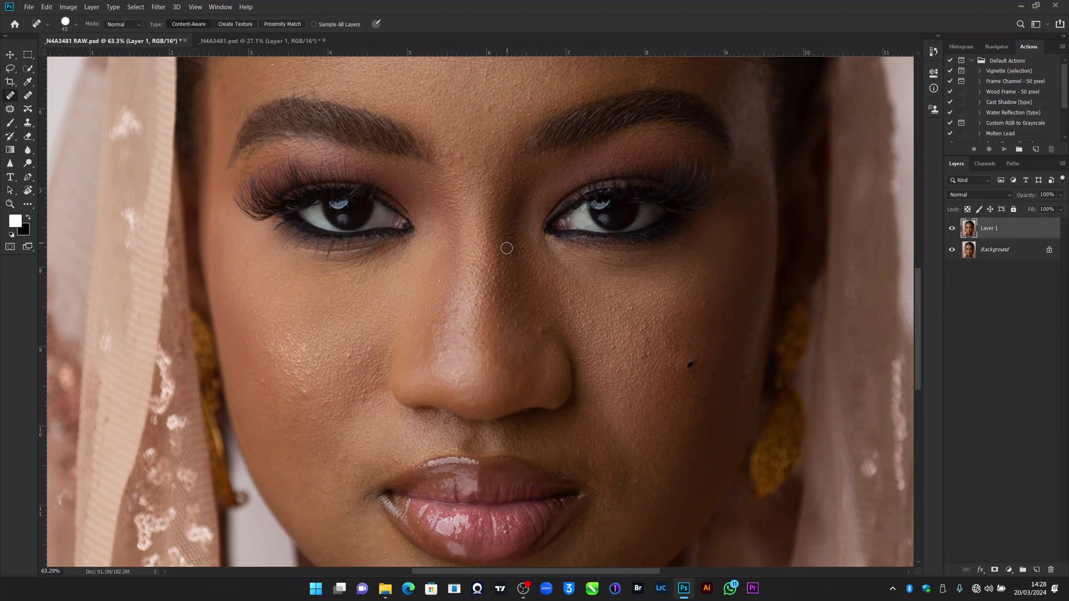
# Remove the spots on the left-hand cheek and lower down beside the mouth with the Spot Healing Brush
pyautogui.click(300, 390)
pyautogui.click(340, 360)
pyautogui.press('[')
pyautogui.moveTo(308, 422); pyautogui.dragTo(288, 419)
pyautogui.press(']')
pyautogui.press(']')
pyautogui.press('[')
pyautogui.press('[')
pyautogui.click(346, 514)
# Remove the dark mole and the nearby blemishes from the right-hand cheek with the Spot Healing Brush
pyautogui.press(']')
pyautogui.moveTo(643, 355); pyautogui.dragTo(640, 358)
pyautogui.moveTo(734, 316); pyautogui.dragTo(717, 318)
pyautogui.press(']')
pyautogui.press(']')
pyautogui.moveTo(690, 365)
pyautogui.mouseDown()
pyautogui.moveTo(685, 372)
pyautogui.moveTo(700, 363)
pyautogui.mouseUp()
# Heal the blemishes on the lower right-hand cheek, between the nostril and the corner of the mouth
pyautogui.press(']')
pyautogui.press('[')
pyautogui.press('[')
pyautogui.press('[')
pyautogui.press('[')
pyautogui.press('[')
pyautogui.press(']')
pyautogui.press(']')
pyautogui.moveTo(603, 432); pyautogui.dragTo(638, 486)
pyautogui.moveTo(633, 485); pyautogui.dragTo(643, 478)
pyautogui.click(599, 486)
# Heal the spots on the chin below the lower lip with a slightly larger brush
pyautogui.scroll(-3, 613, 434)
pyautogui.press(']')
pyautogui.click(559, 425)
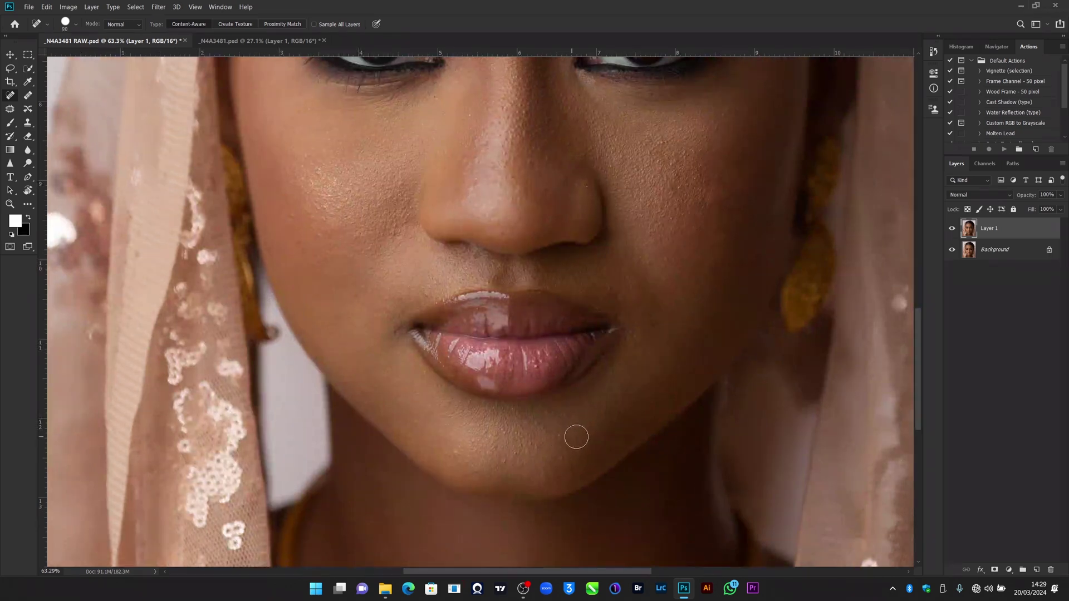
pyautogui.click(524, 447)
# Patch the smile crease beside the right-hand corner of the mouth with clean cheek skin, and clear the selection
pyautogui.click(10, 110)
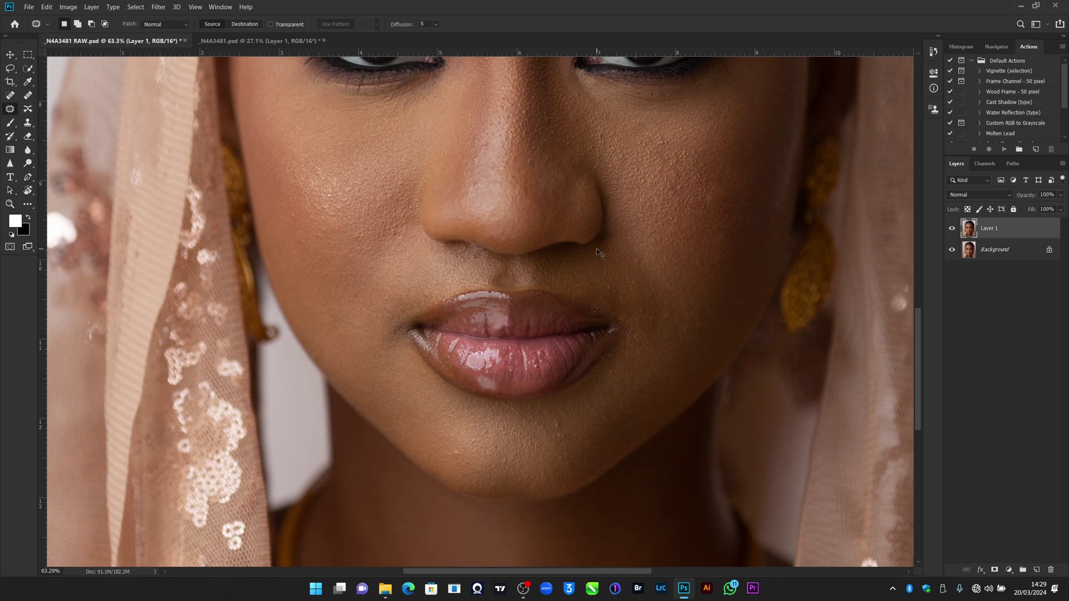
pyautogui.press('z')
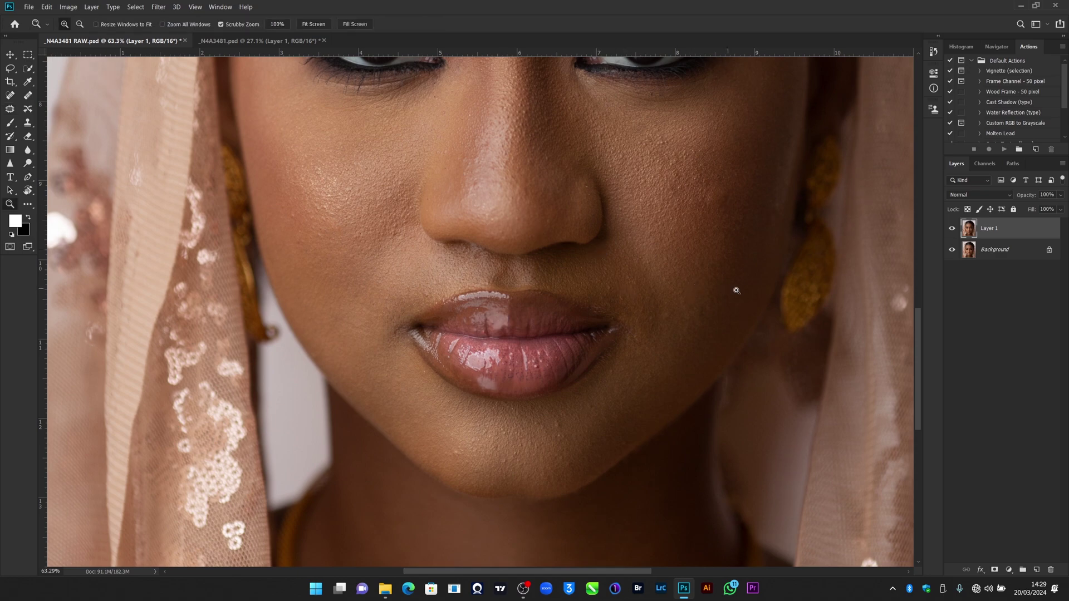
pyautogui.moveTo(736, 290); pyautogui.dragTo(763, 281)
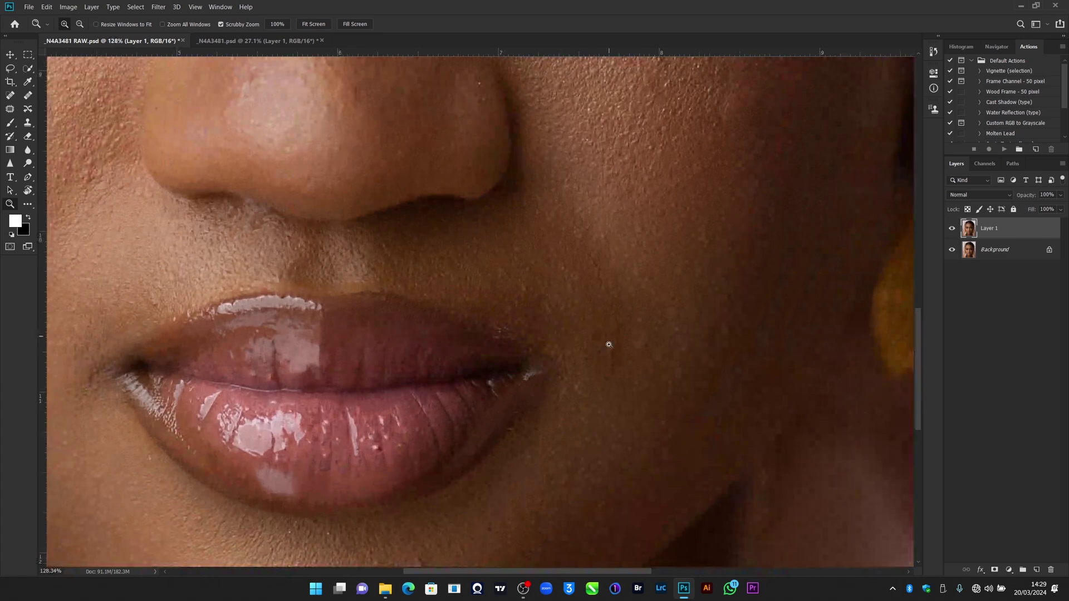
pyautogui.click(10, 109)
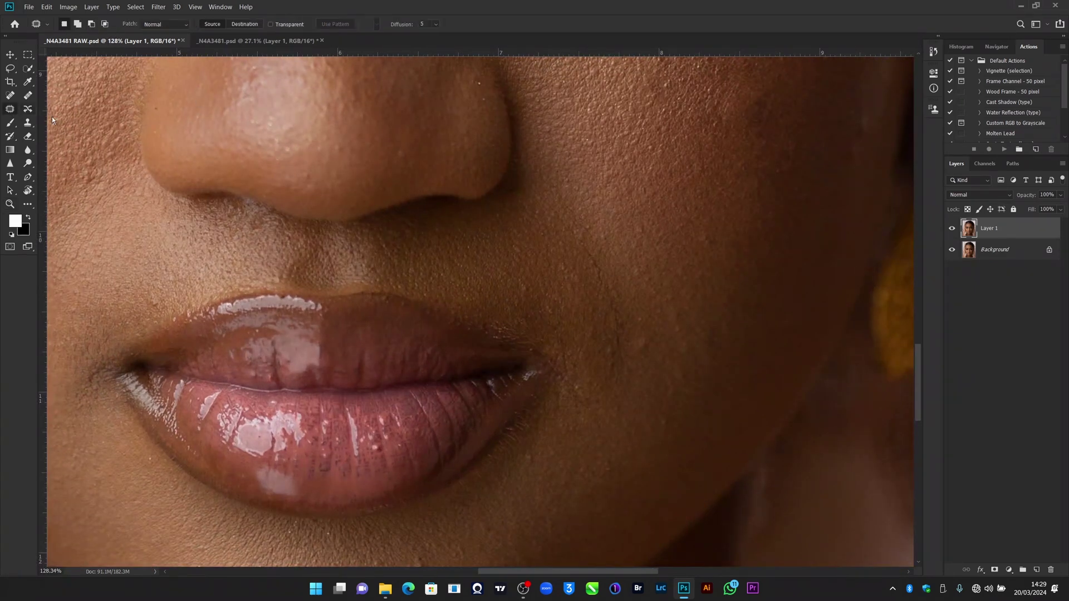
pyautogui.moveTo(591, 243)
pyautogui.mouseDown()
pyautogui.moveTo(631, 335)
pyautogui.moveTo(616, 385)
pyautogui.moveTo(597, 290)
pyautogui.moveTo(554, 211)
pyautogui.mouseUp()
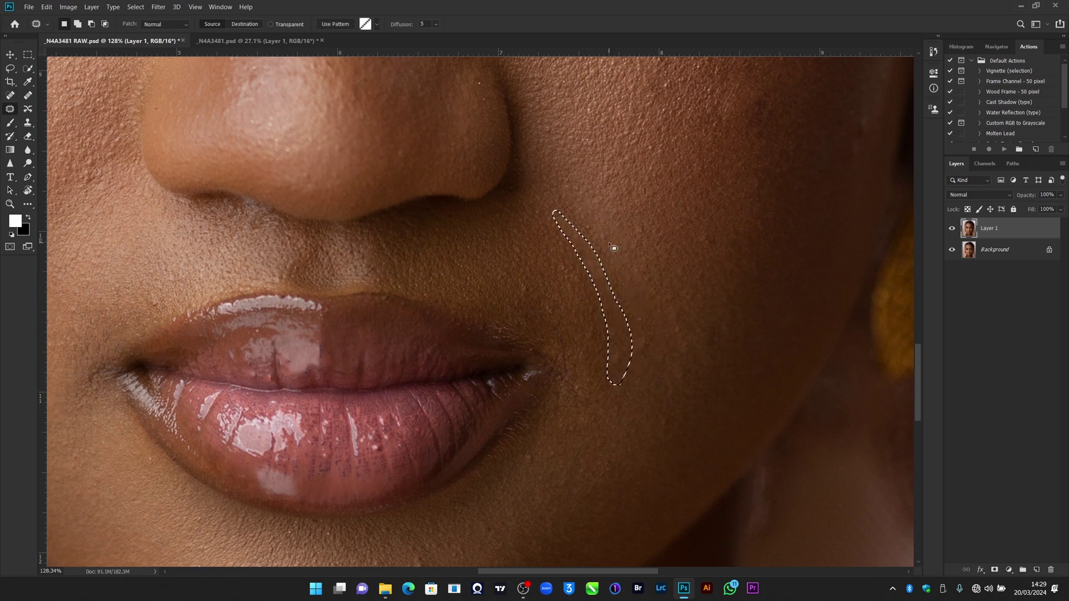
pyautogui.hotkey('ctrl', 'd')
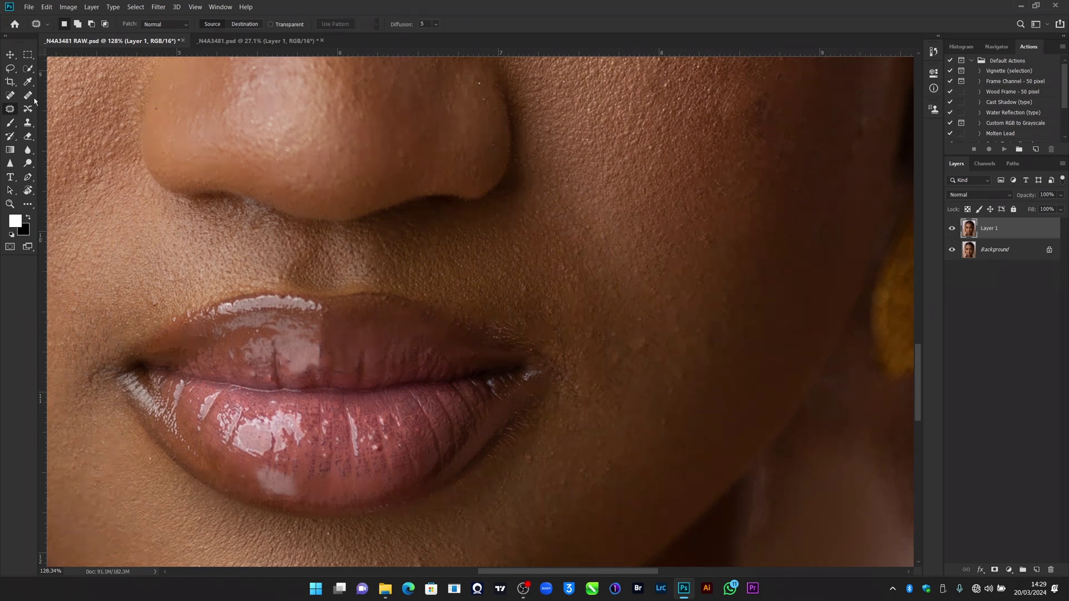
# Spot-heal the leftover marks around the patched crease, on the lower cheek and below the mouth corner
pyautogui.click(10, 97)
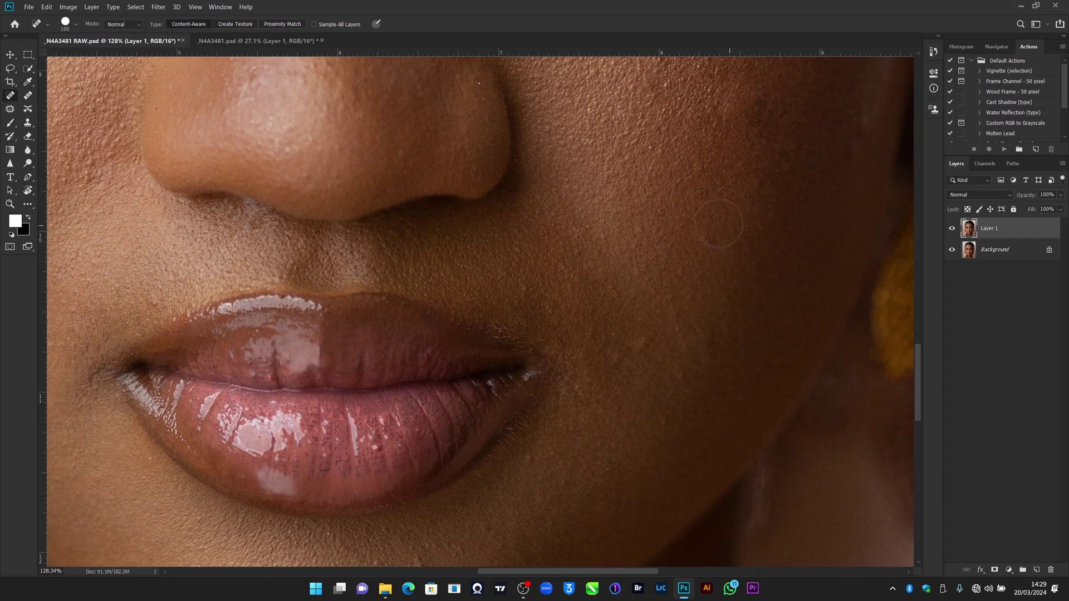
pyautogui.click(573, 236)
pyautogui.press(']')
pyautogui.moveTo(559, 334); pyautogui.dragTo(565, 363)
pyautogui.press(']')
pyautogui.moveTo(681, 330); pyautogui.dragTo(675, 311)
pyautogui.moveTo(635, 263); pyautogui.dragTo(641, 278)
pyautogui.moveTo(530, 456); pyautogui.dragTo(520, 462)
# Heal the small bumps on the chin and along the right-hand jaw below the lips with the Spot Healing Brush
pyautogui.press('[')
pyautogui.press('[')
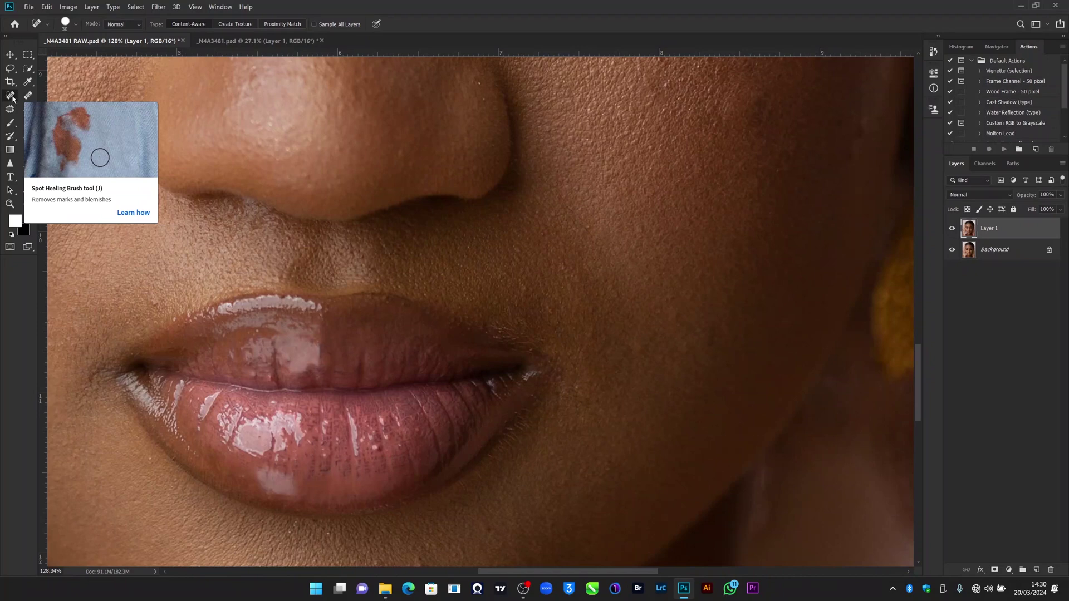
pyautogui.moveTo(463, 427); pyautogui.dragTo(696, 190)
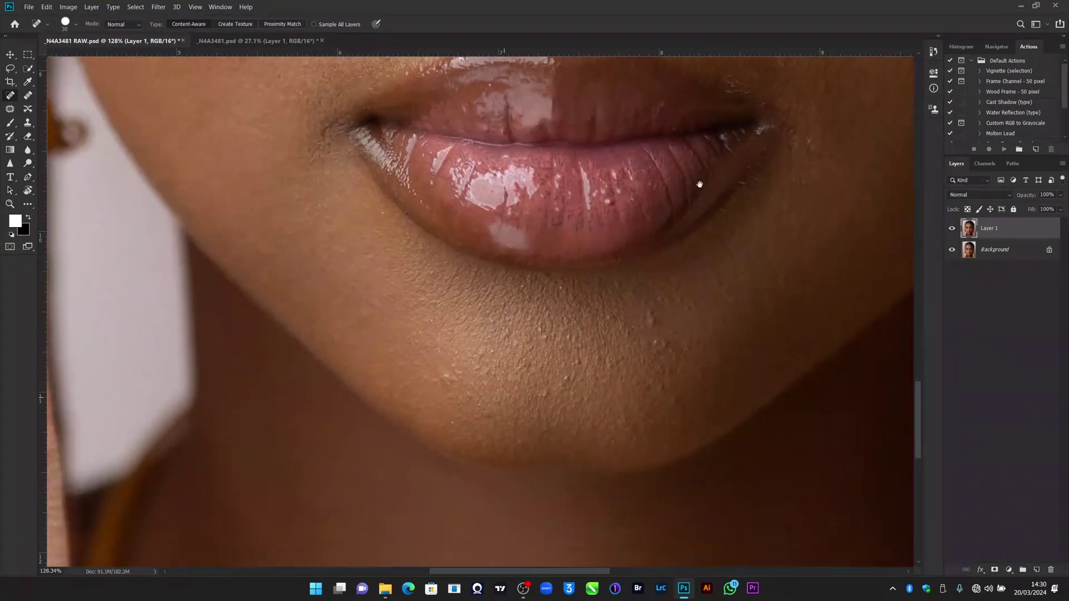
pyautogui.press(']')
pyautogui.press(']')
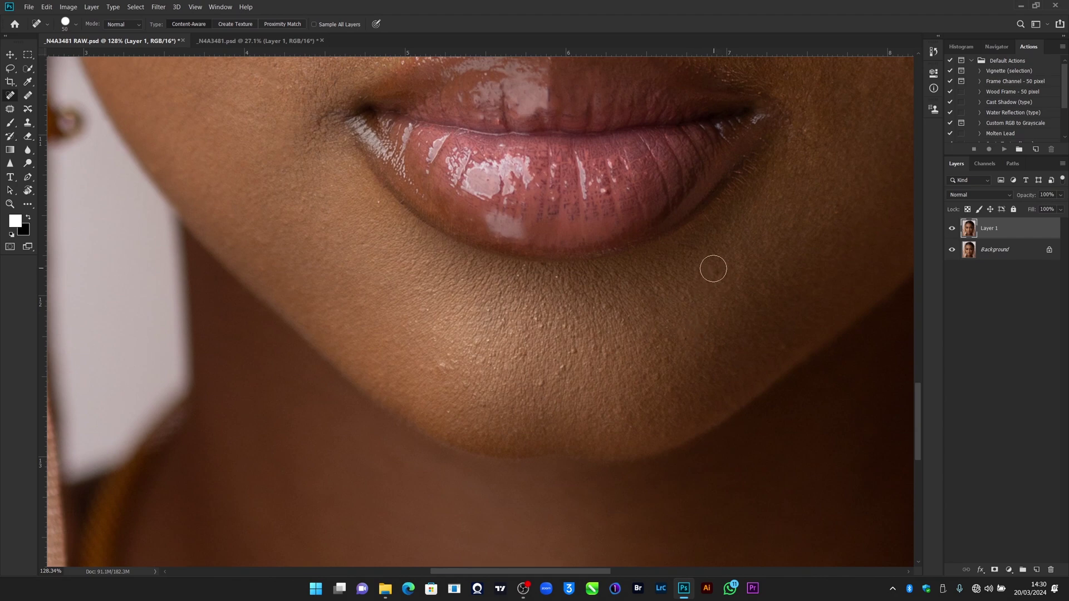
pyautogui.click(782, 346)
pyautogui.press('[')
pyautogui.click(539, 383)
pyautogui.click(606, 354)
# Retouch the uneven spots on the left-hand half of the upper lip with the Spot Healing Brush
pyautogui.press('[')
pyautogui.moveTo(557, 244); pyautogui.dragTo(576, 370)
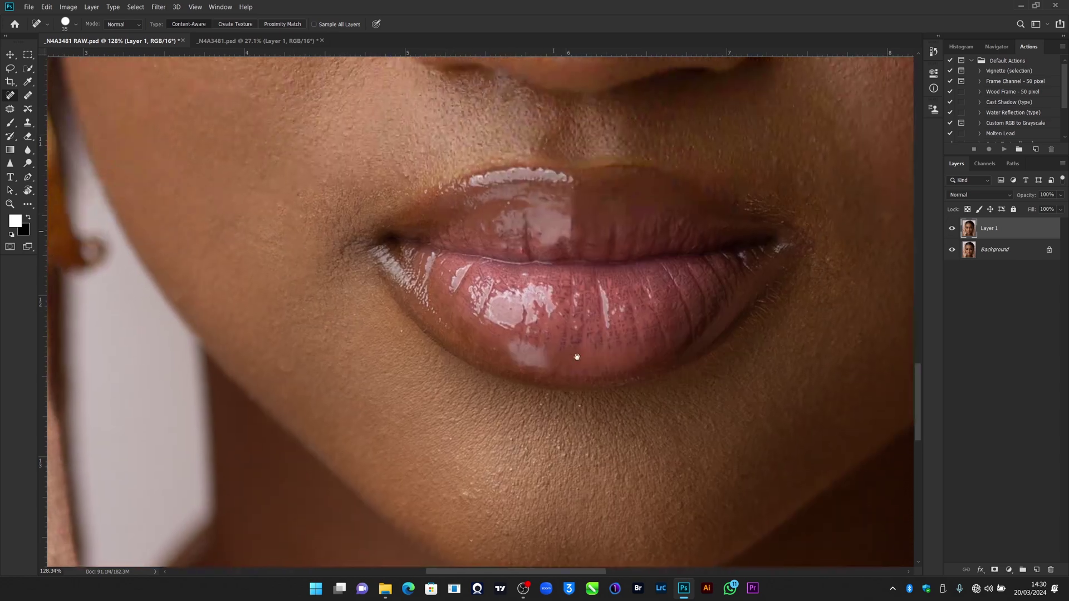
pyautogui.press(']')
pyautogui.click(504, 196)
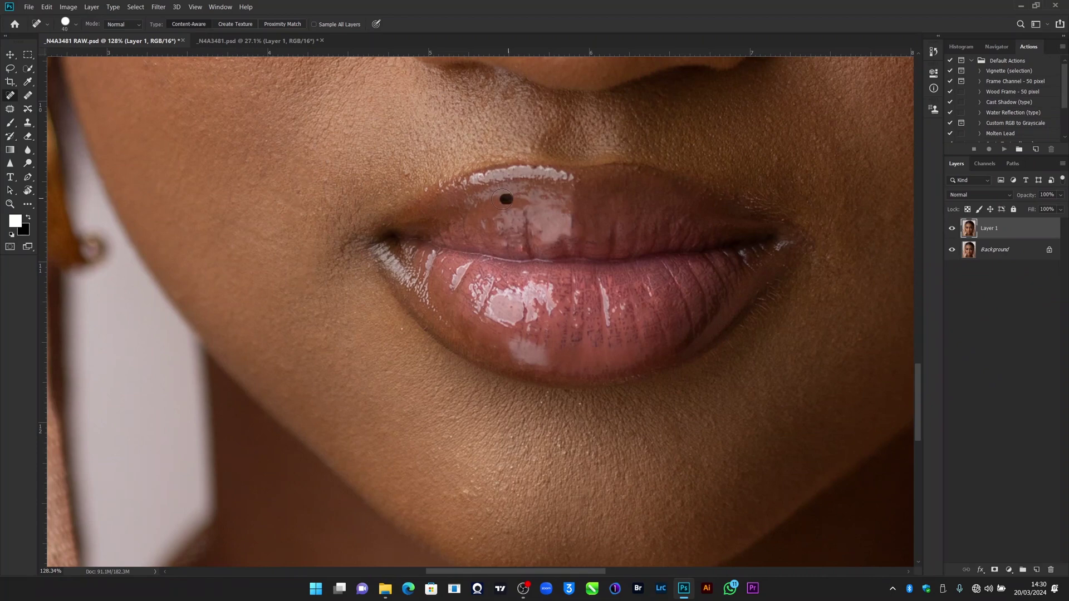
pyautogui.click(503, 212)
# Compare the healed Layer 1 with the untouched Background over the whole portrait
pyautogui.press('z')
pyautogui.click(314, 25)
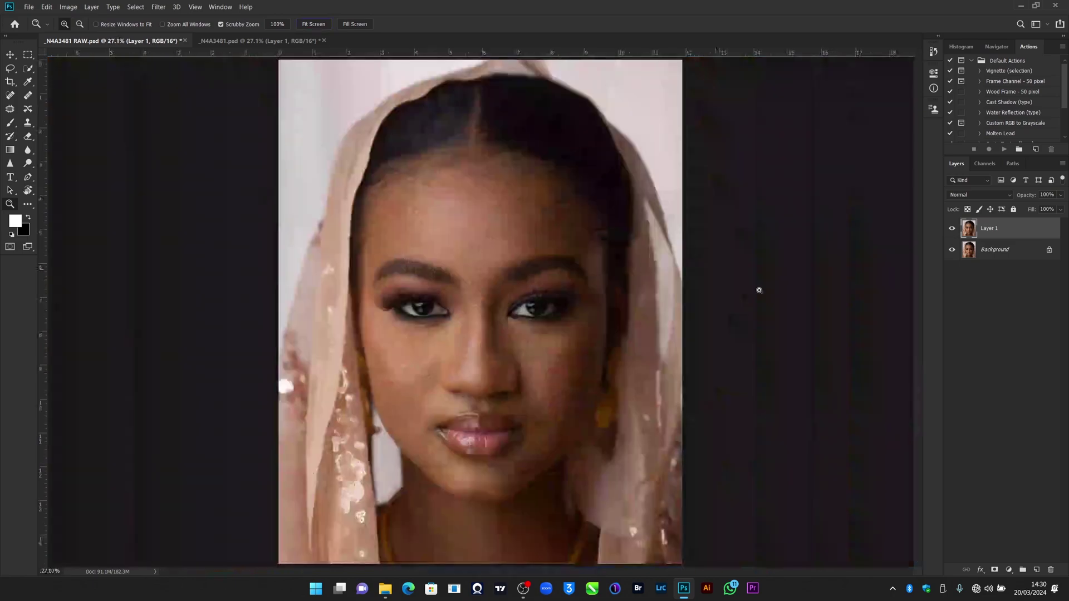
pyautogui.click(950, 230)
pyautogui.click(951, 231)
pyautogui.click(952, 230)
pyautogui.click(951, 230)
# Heal the light spots along the left-hand hairline and temple with the Spot Healing Brush
pyautogui.moveTo(415, 175); pyautogui.dragTo(511, 198)
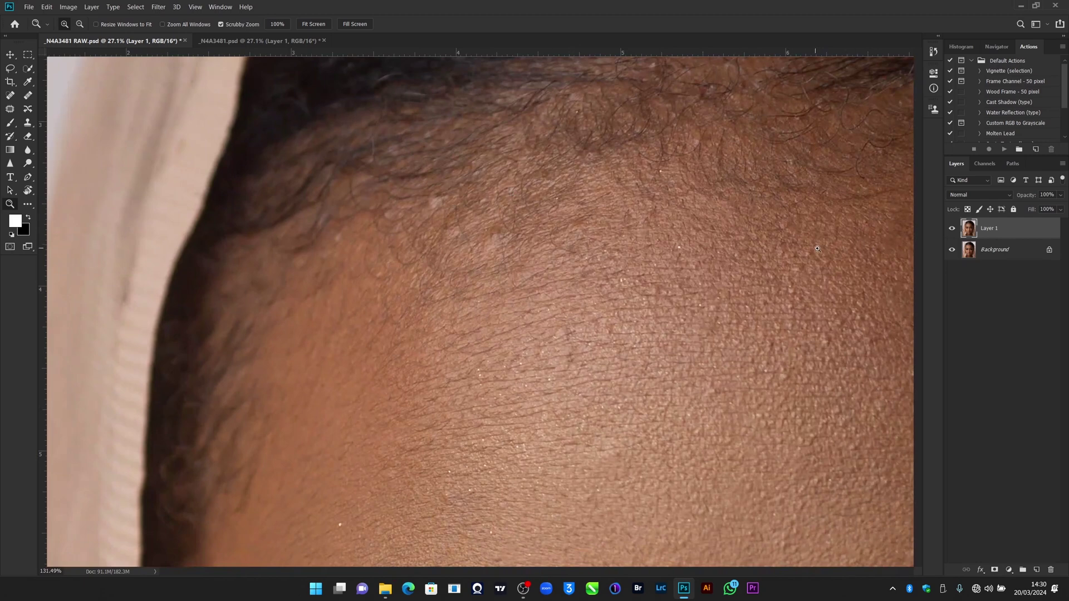
pyautogui.press('j')
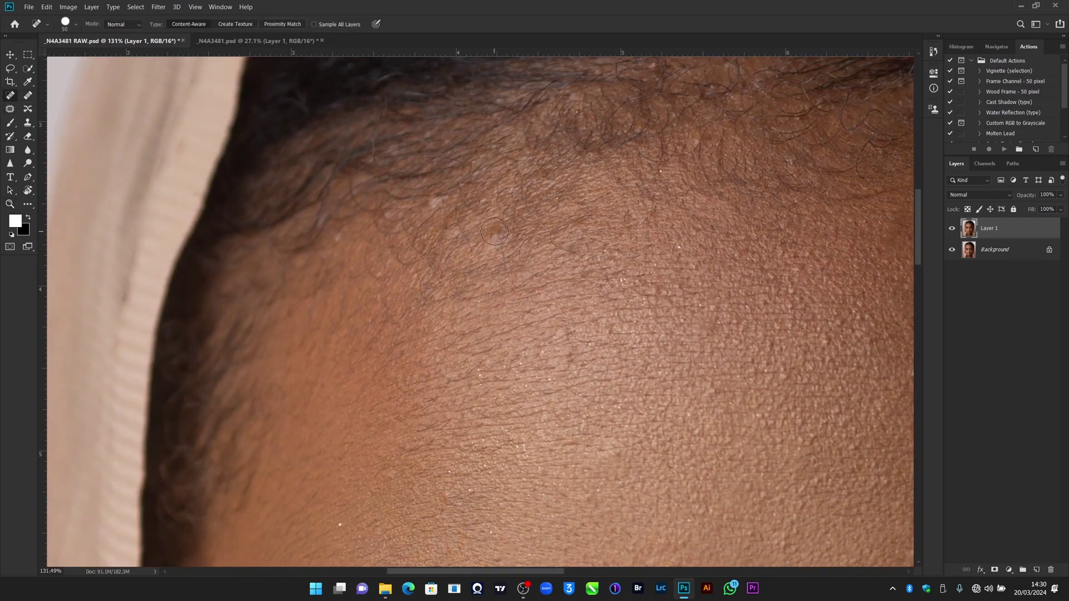
pyautogui.click(433, 196)
pyautogui.click(339, 524)
pyautogui.press('[')
pyautogui.press(']')
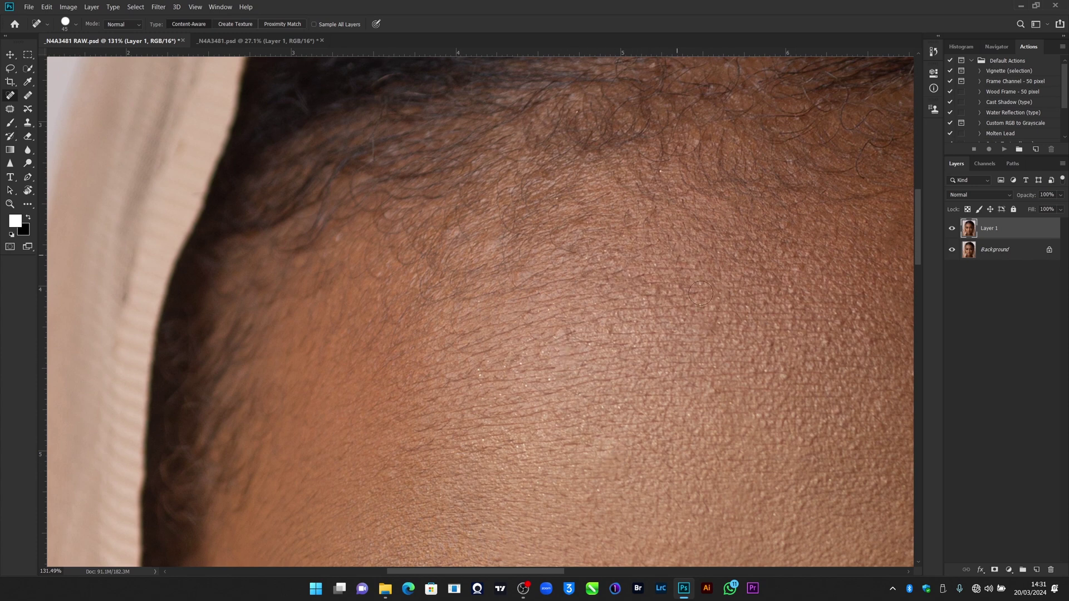
pyautogui.moveTo(551, 284); pyautogui.dragTo(503, 308)
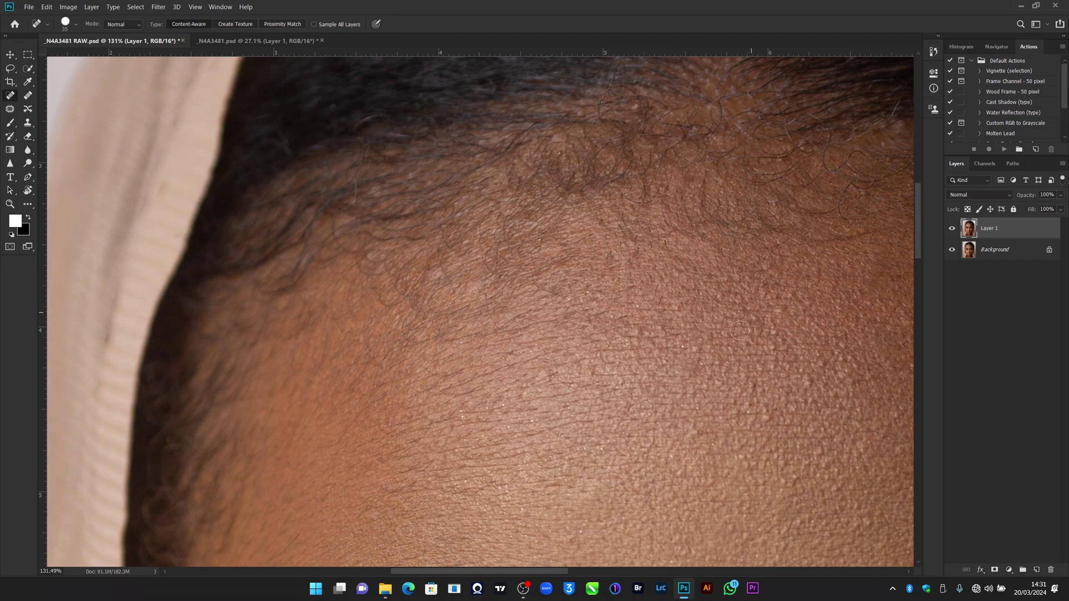
# Spot-heal the small marks on the forehead above the right-hand eyebrow, then show the whole portrait
pyautogui.moveTo(652, 433)
pyautogui.mouseDown()
pyautogui.moveTo(409, 230)
pyautogui.moveTo(392, 191)
pyautogui.mouseUp()
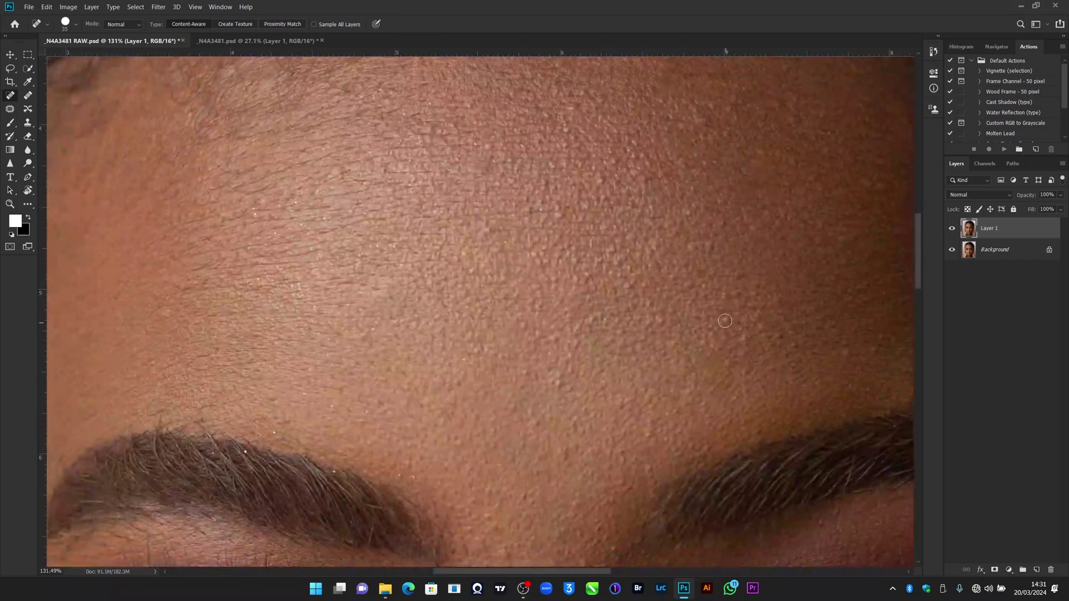
pyautogui.click(725, 321)
pyautogui.press('[')
pyautogui.press(']')
pyautogui.click(846, 351)
pyautogui.press('z')
pyautogui.click(314, 25)
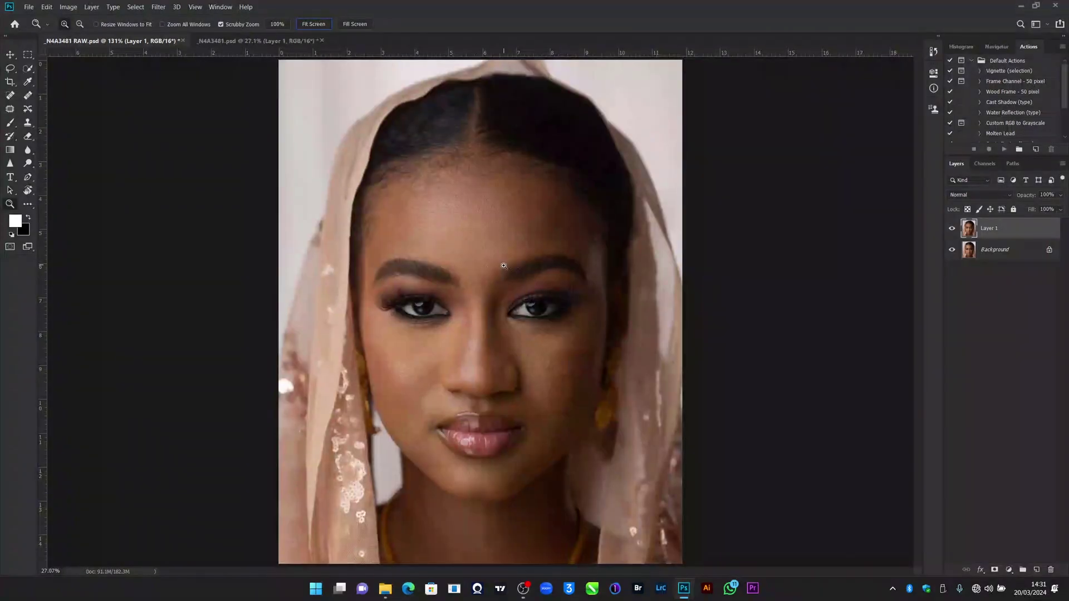
# Heal the uneven spots on the right-hand cheek beside the earring and compare Layer 1 with the Background
pyautogui.moveTo(605, 396); pyautogui.dragTo(668, 374)
pyautogui.click(27, 95)
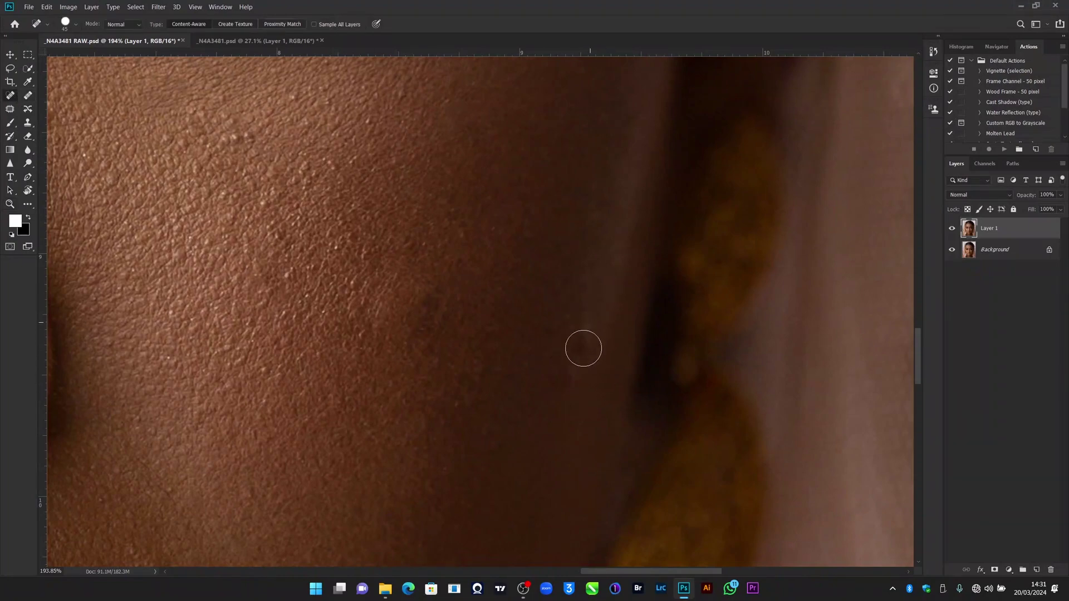
pyautogui.click(567, 377)
pyautogui.press(']')
pyautogui.press('[')
pyautogui.moveTo(329, 165); pyautogui.dragTo(327, 192)
pyautogui.click(288, 272)
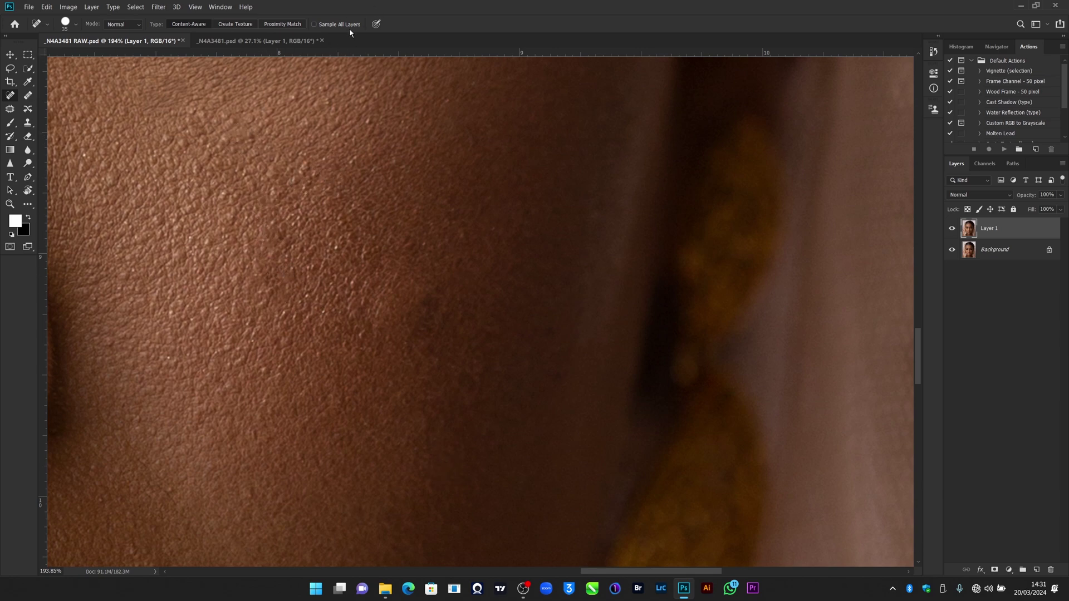
pyautogui.press('z')
pyautogui.click(319, 25)
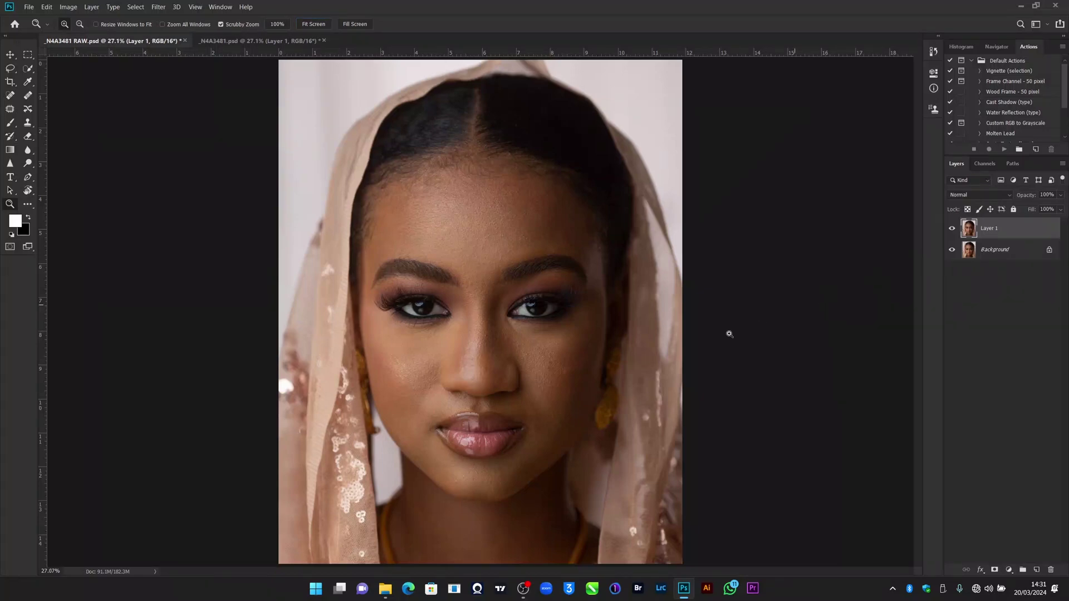
pyautogui.click(952, 229)
pyautogui.click(953, 229)
# Display the actions in Button Mode and enlarge their area to show more of them
pyautogui.click(1063, 47)
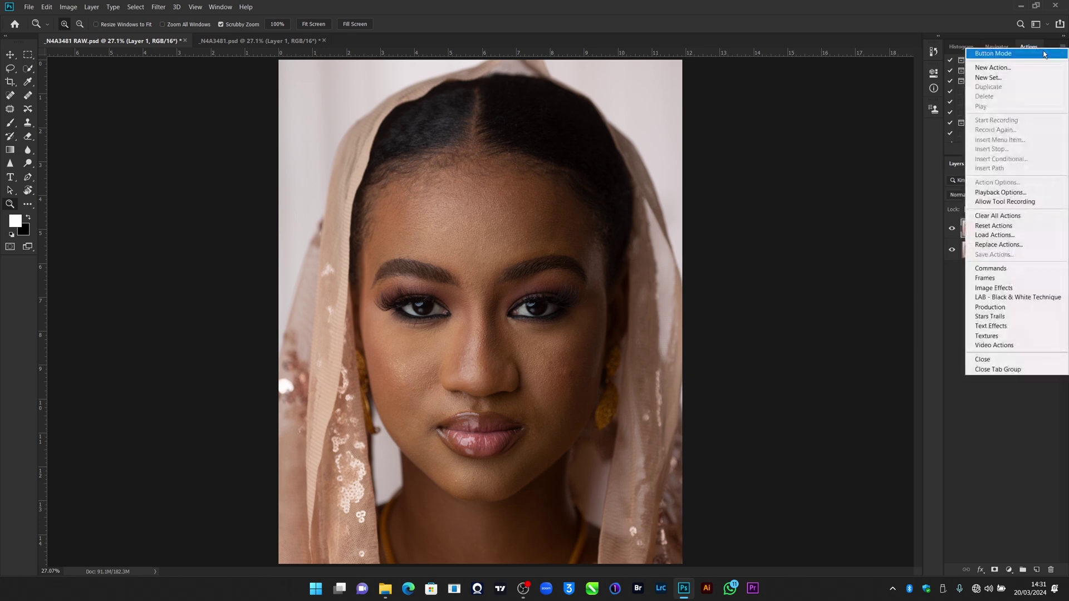
pyautogui.click(1003, 54)
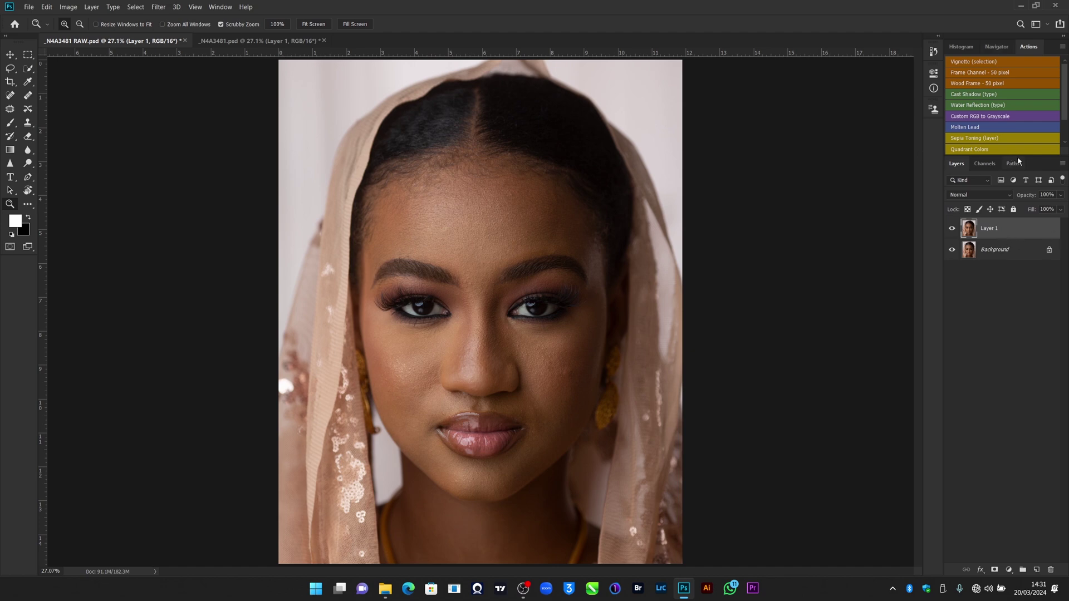
pyautogui.moveTo(1020, 156); pyautogui.dragTo(1030, 237)
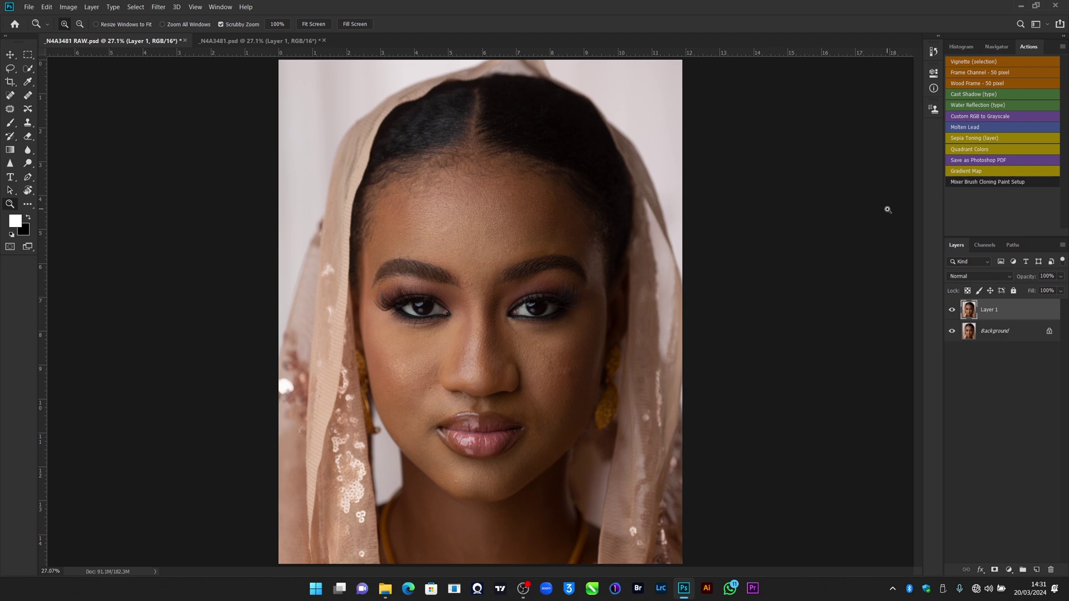
# Load the Abbuzae's Actions file from Abbuzae > Digital Store > Free Retouching Actions on Local Disk (E:)
pyautogui.press('super+e')
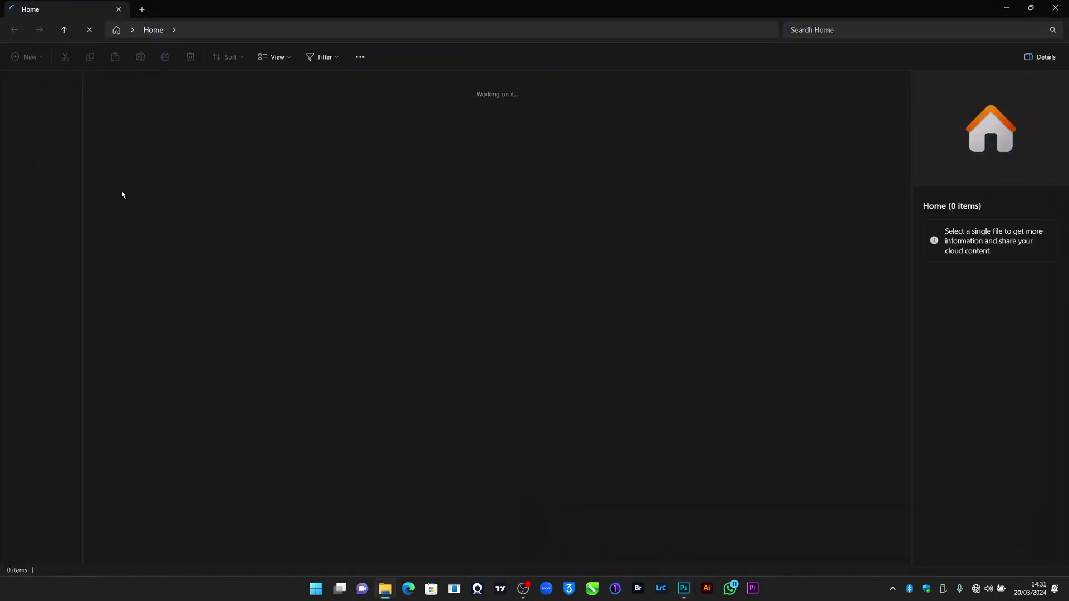
pyautogui.click(47, 356)
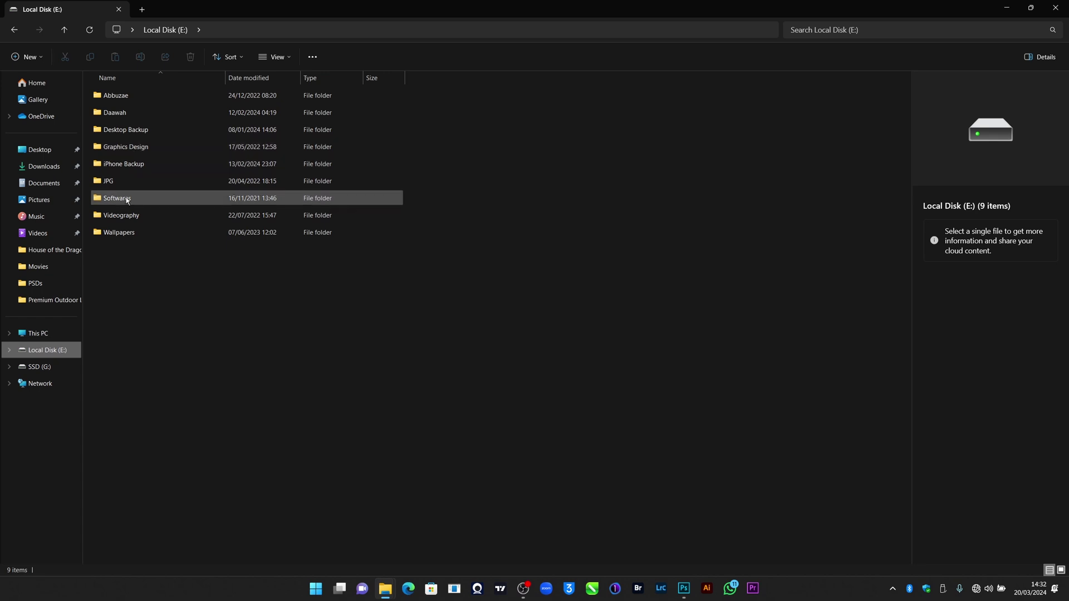
pyautogui.doubleClick(115, 101)
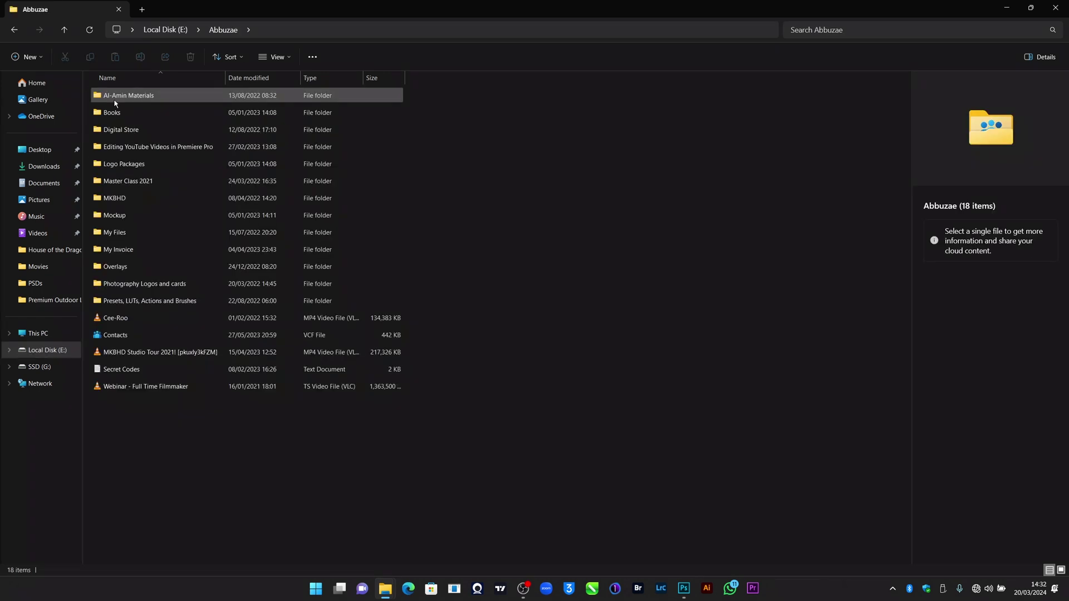
pyautogui.click(113, 129)
pyautogui.doubleClick(114, 129)
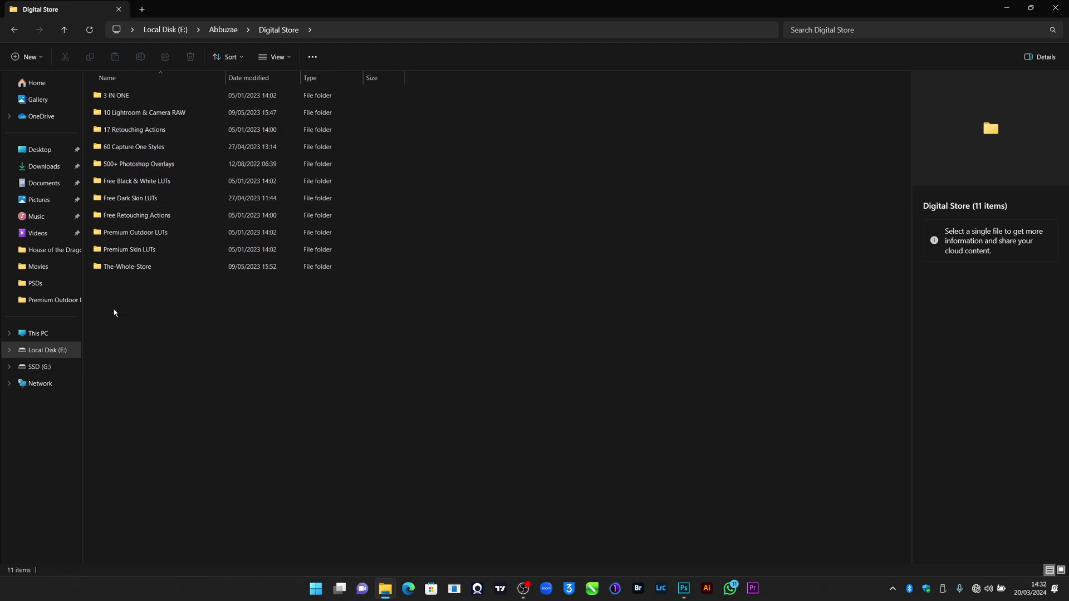
pyautogui.doubleClick(130, 215)
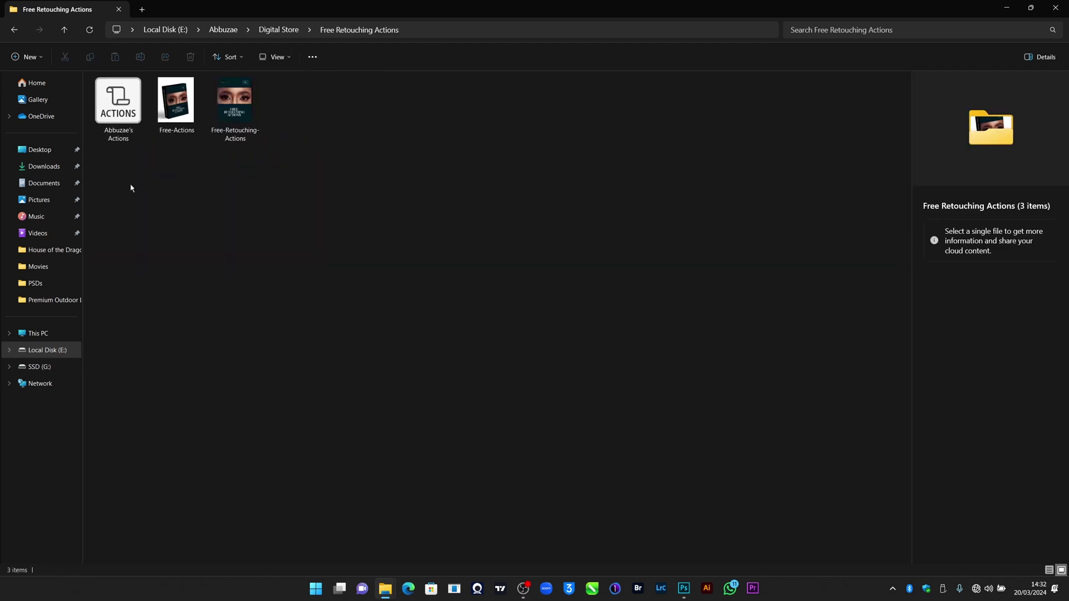
pyautogui.doubleClick(129, 105)
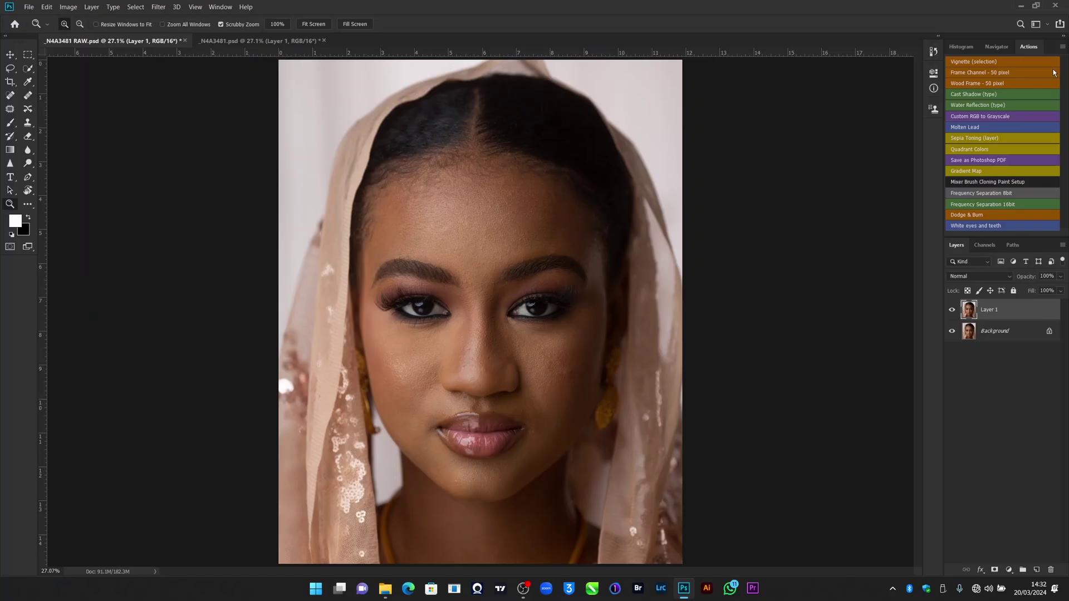
# Turn off Button Mode and delete the Default Actions set, keeping only the ABBUZAE set
pyautogui.click(1062, 47)
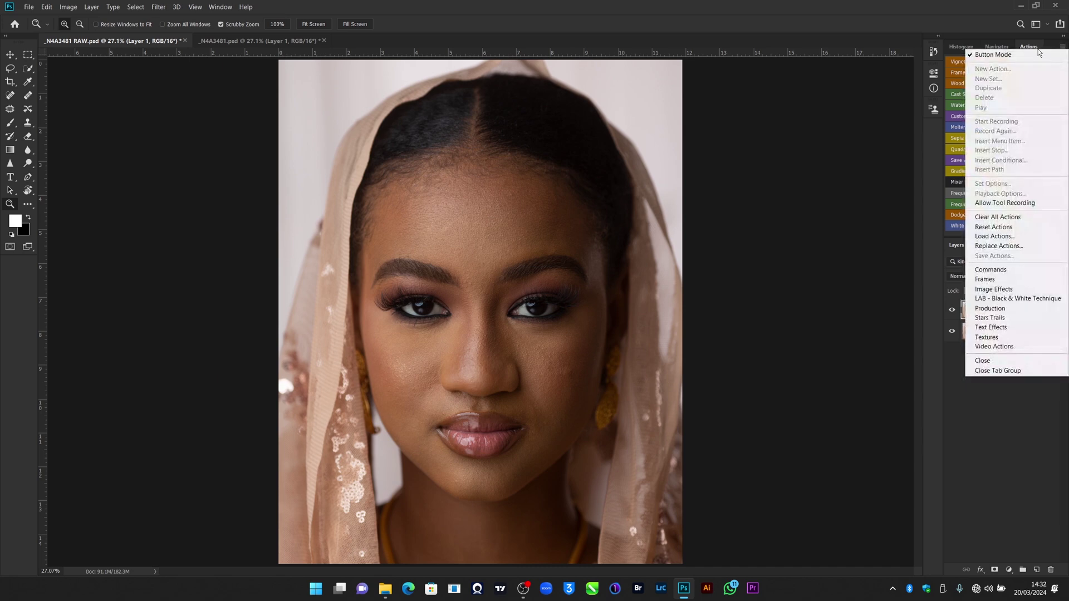
pyautogui.click(996, 54)
pyautogui.click(971, 61)
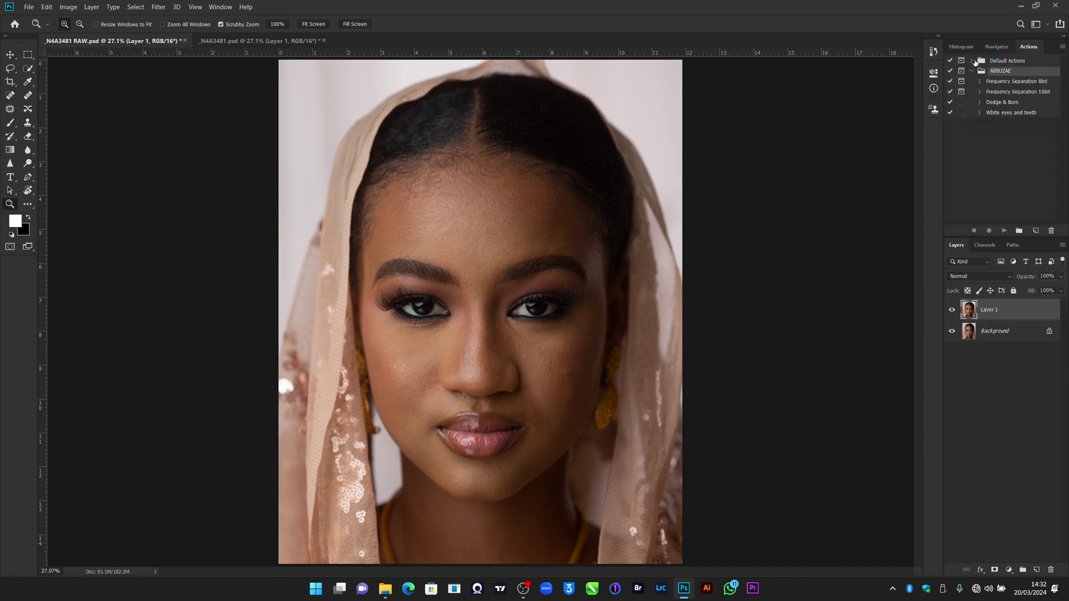
pyautogui.click(1020, 60)
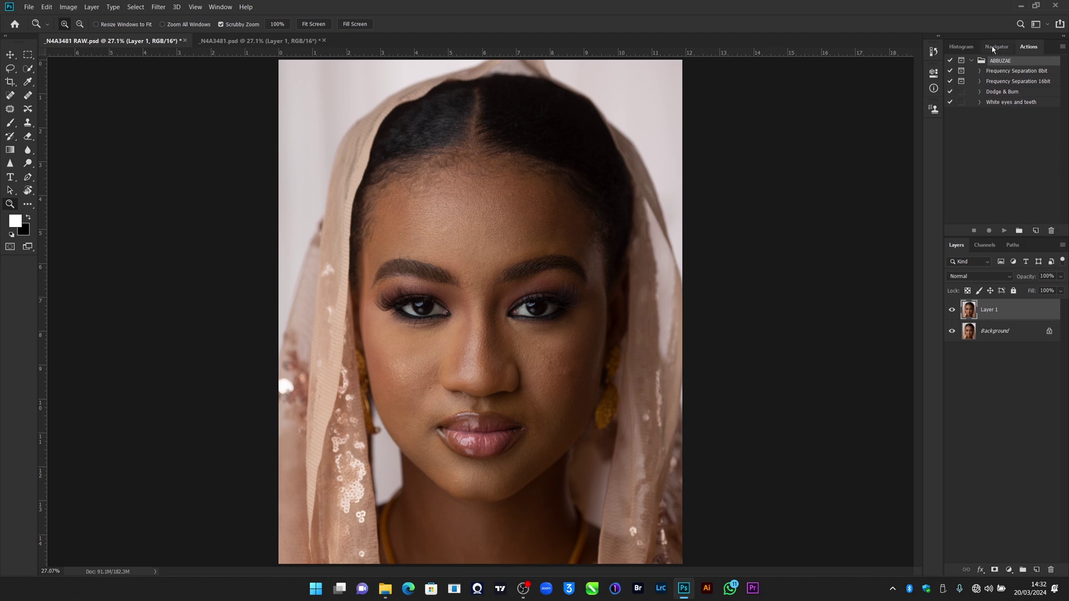
# Show the ABBUZAE actions as buttons and shrink their area to give the layers more room
pyautogui.click(1062, 46)
pyautogui.click(1054, 60)
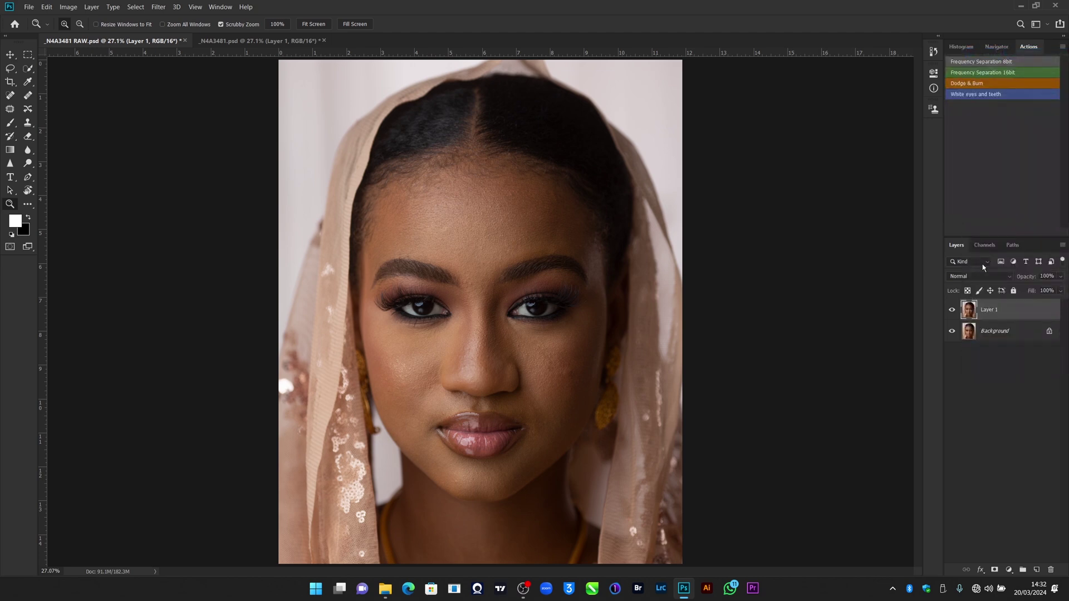
pyautogui.moveTo(1005, 237); pyautogui.dragTo(1004, 114)
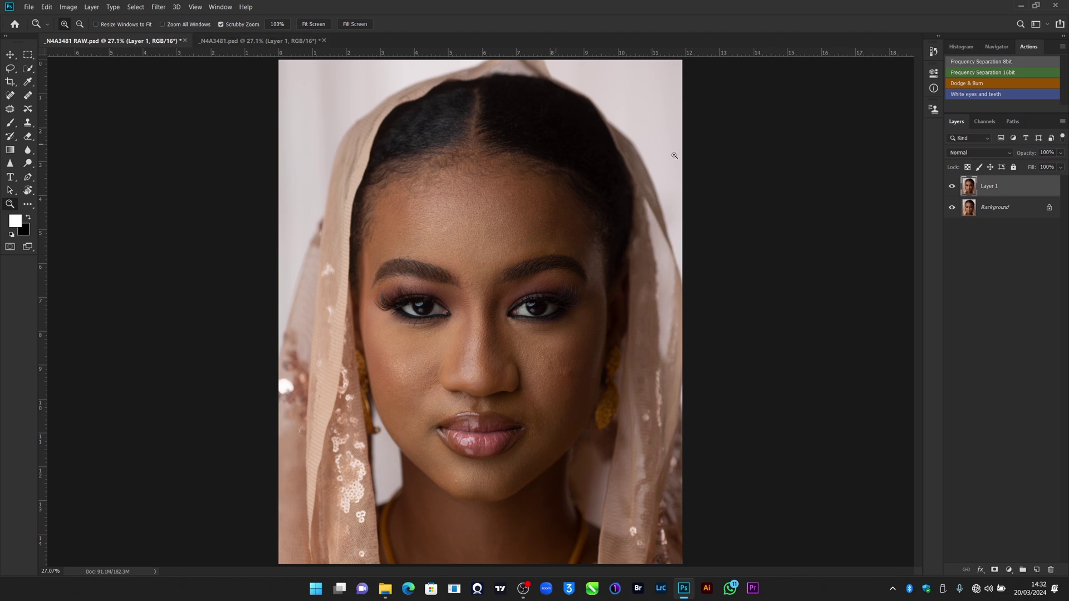
# Run the Frequency Separation 16bit action and preview its Gaussian Blur on the skin between the eyebrows
pyautogui.click(1001, 73)
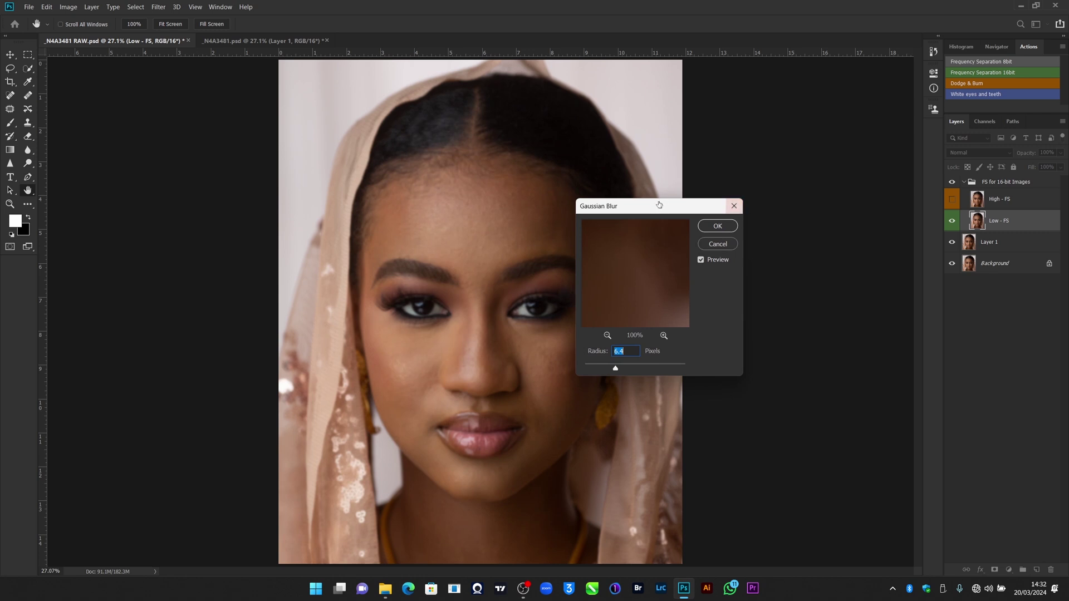
pyautogui.moveTo(665, 213); pyautogui.dragTo(783, 185)
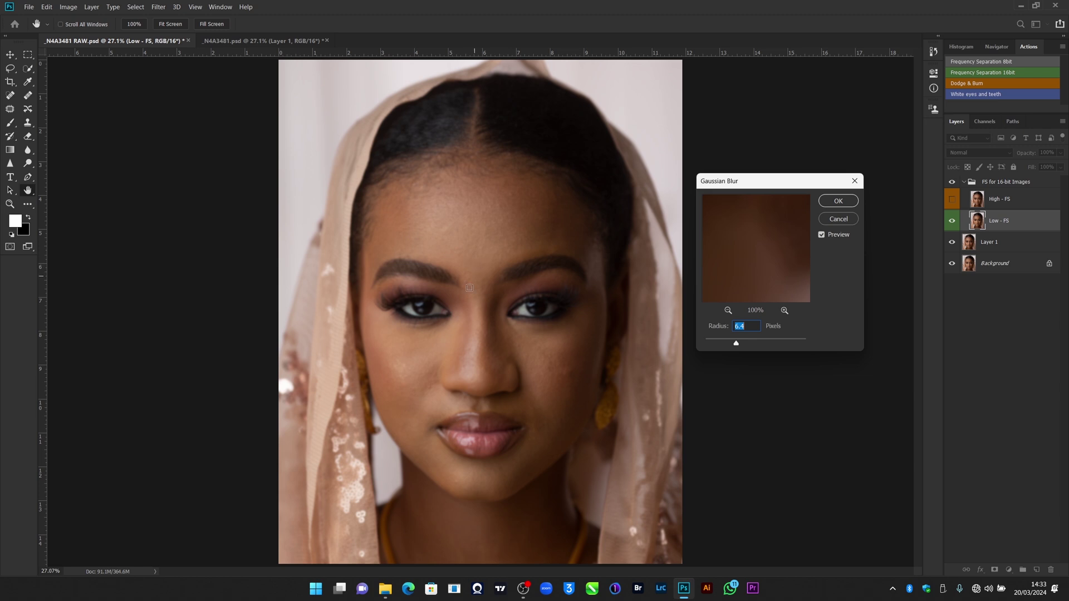
pyautogui.click(523, 309)
pyautogui.click(488, 285)
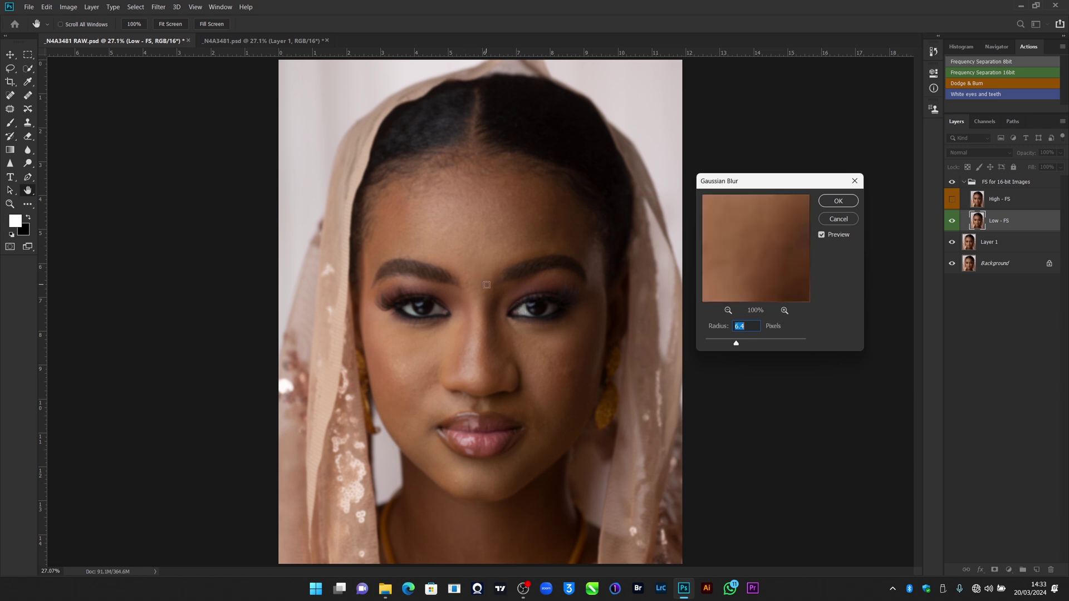
pyautogui.click(482, 269)
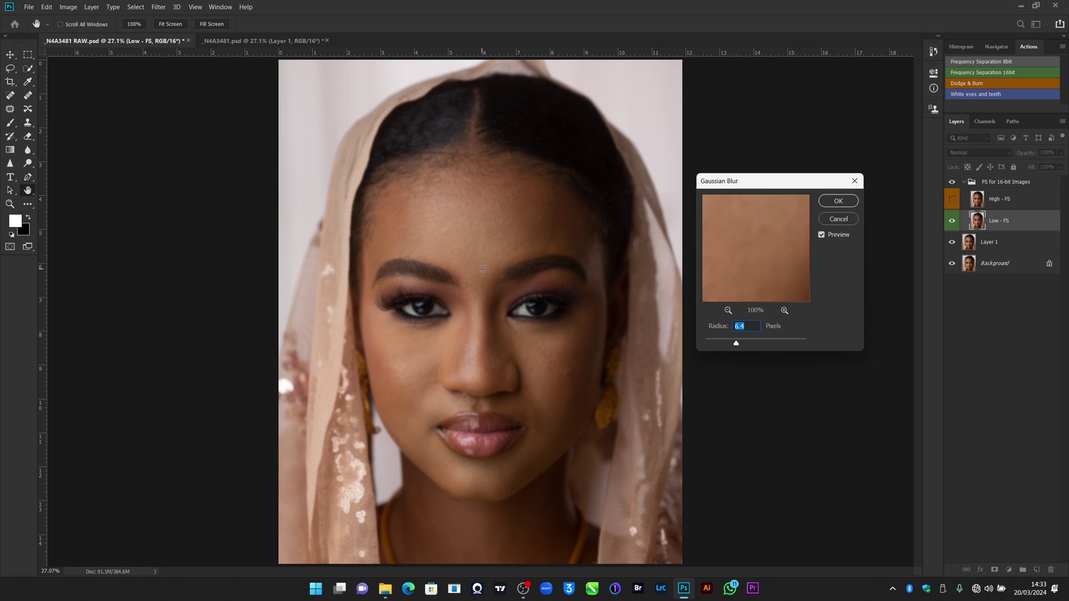
# Lower the Low - FS Gaussian Blur radius to 0.1 pixels, raise it slightly while checking the forehead texture, and apply it
pyautogui.moveTo(736, 343); pyautogui.dragTo(680, 341)
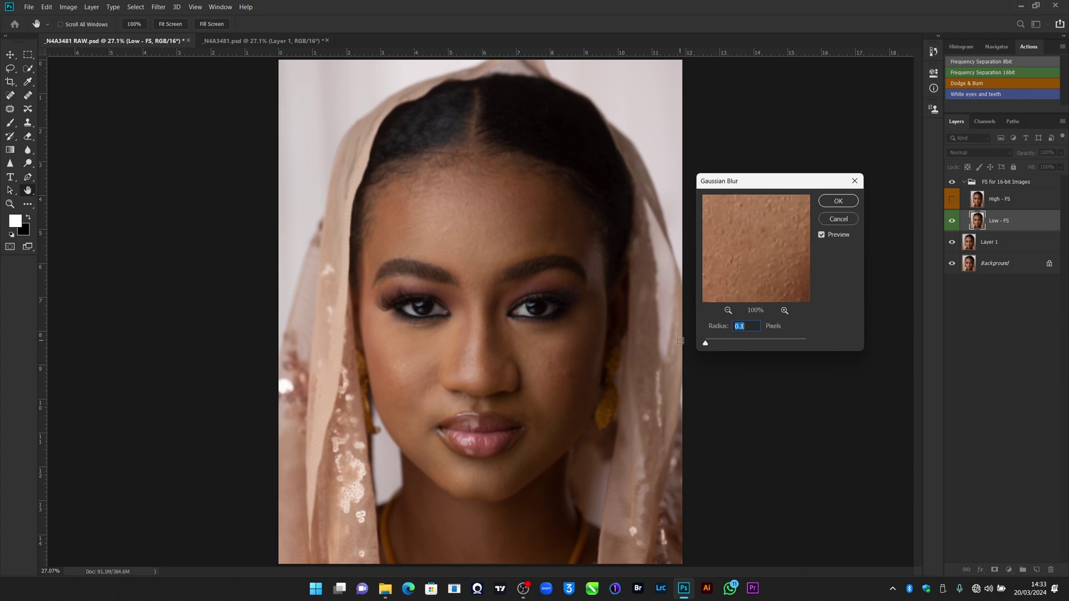
pyautogui.click(727, 310)
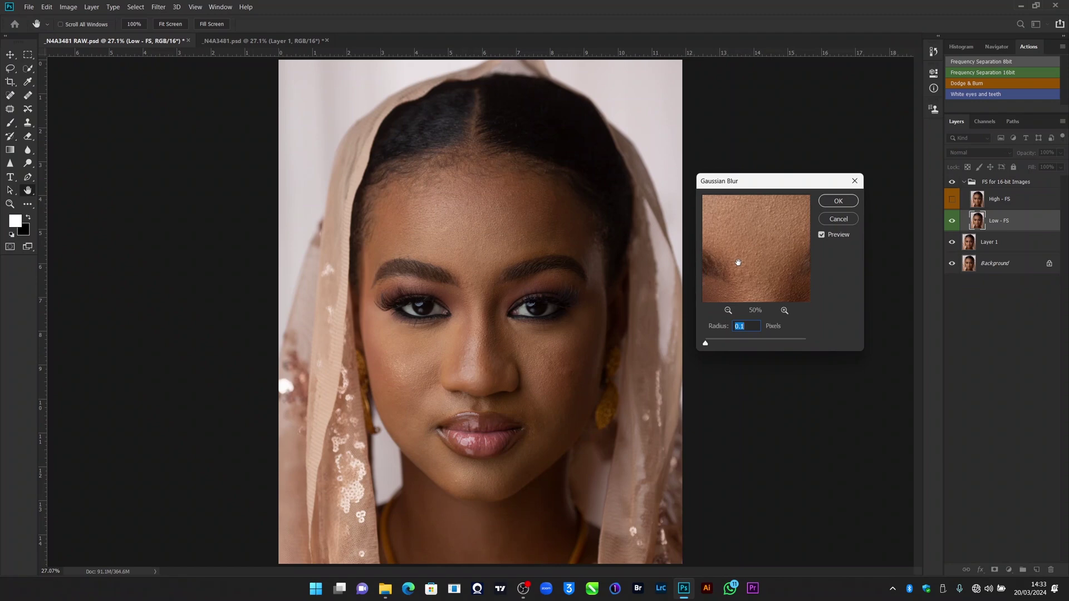
pyautogui.moveTo(738, 262); pyautogui.dragTo(731, 283)
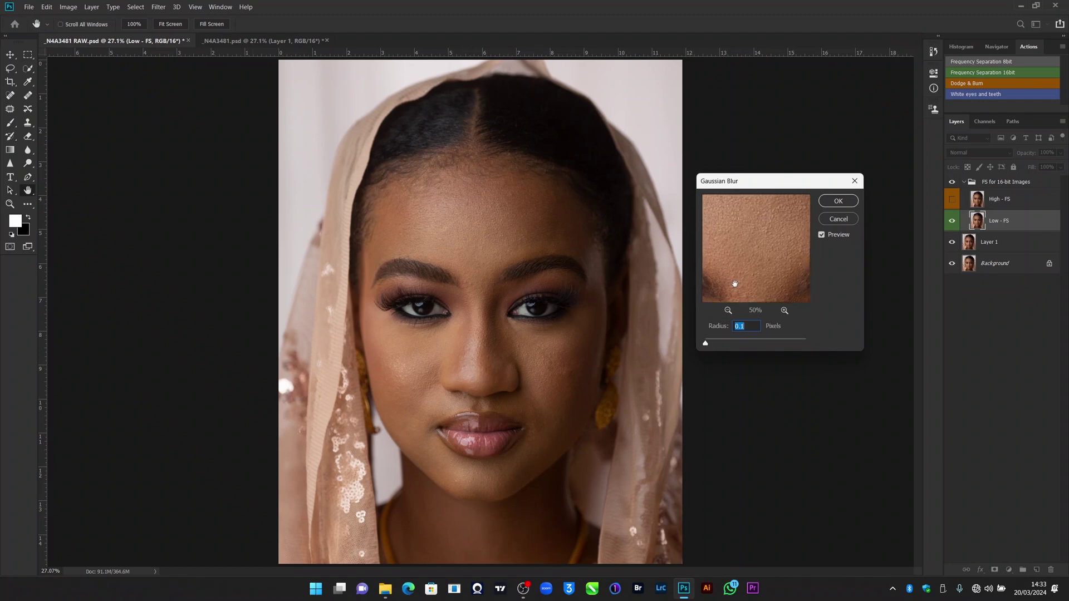
pyautogui.click(728, 310)
pyautogui.click(784, 311)
pyautogui.moveTo(705, 344); pyautogui.dragTo(724, 345)
pyautogui.click(838, 201)
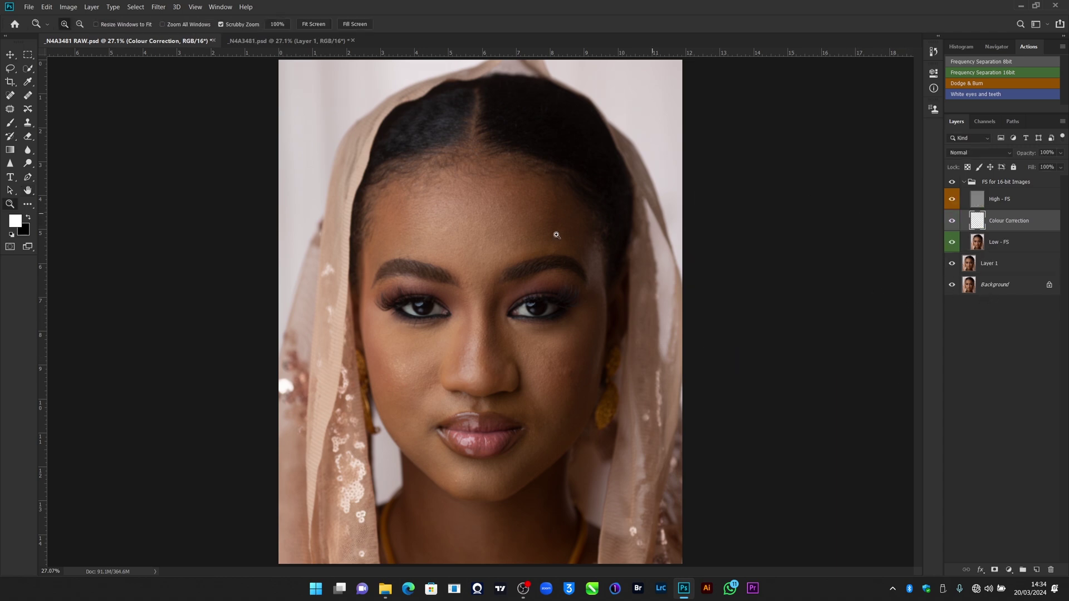
# Choose the Mixer Brush Tool for the Colour Correction layer and set the foreground colour to red, ff0000
pyautogui.rightClick(10, 123)
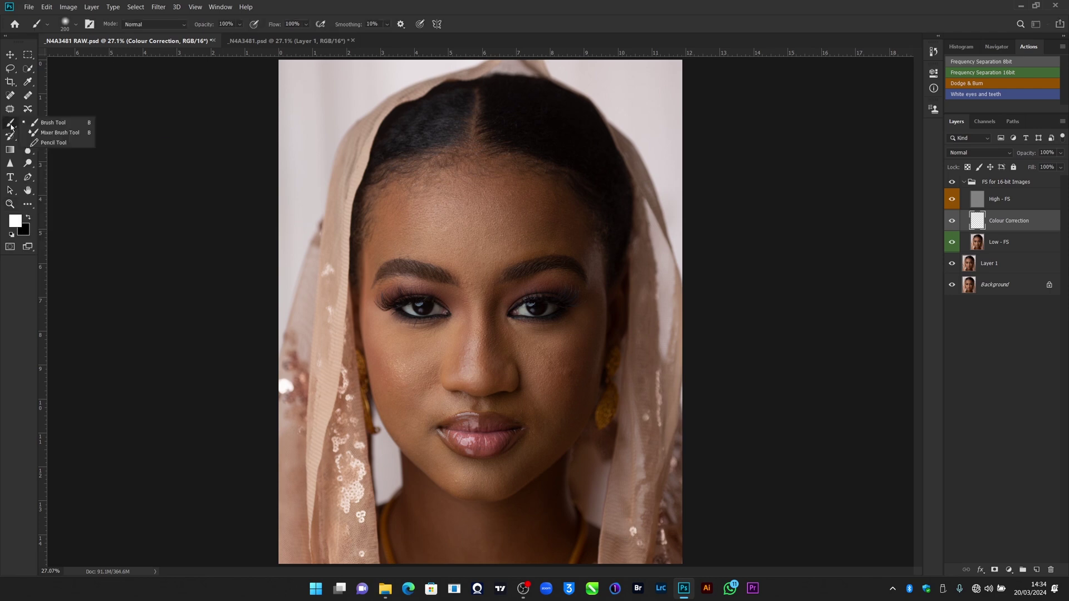
pyautogui.click(50, 138)
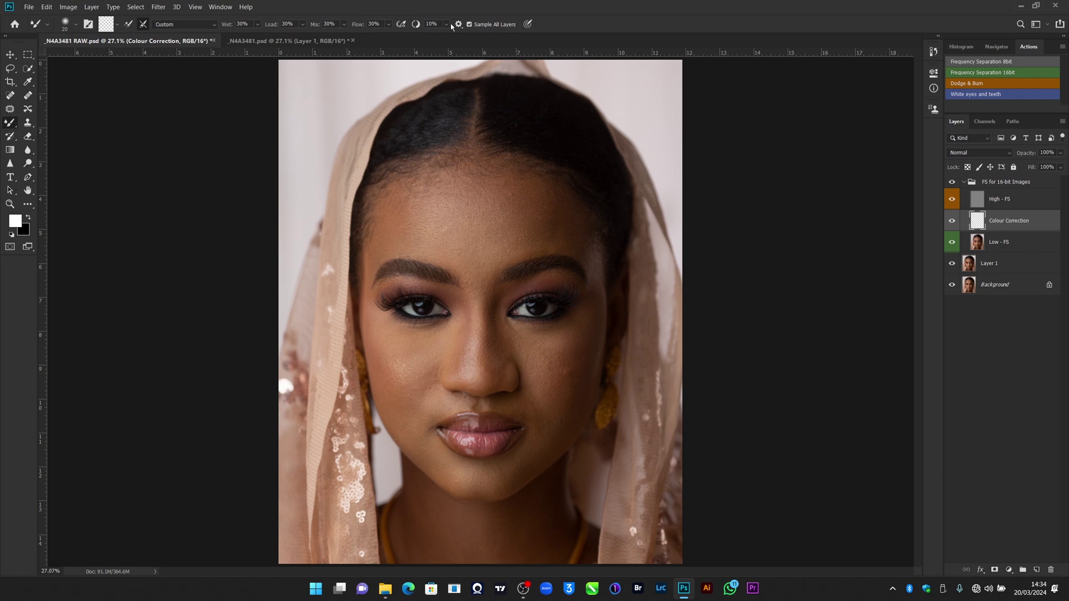
pyautogui.click(128, 26)
pyautogui.click(16, 221)
pyautogui.write('ff0000')
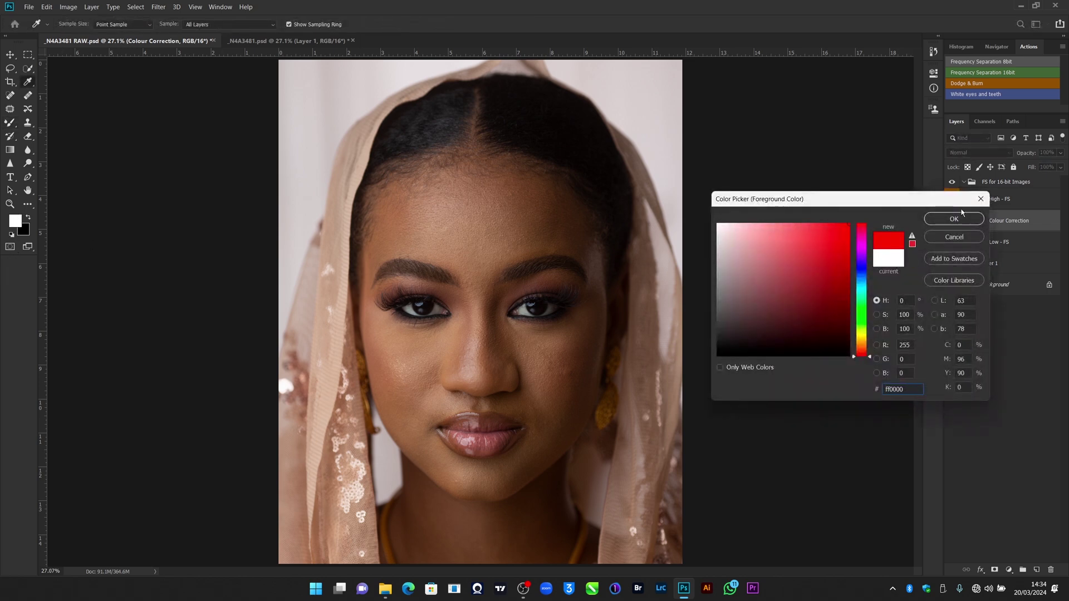
pyautogui.click(959, 219)
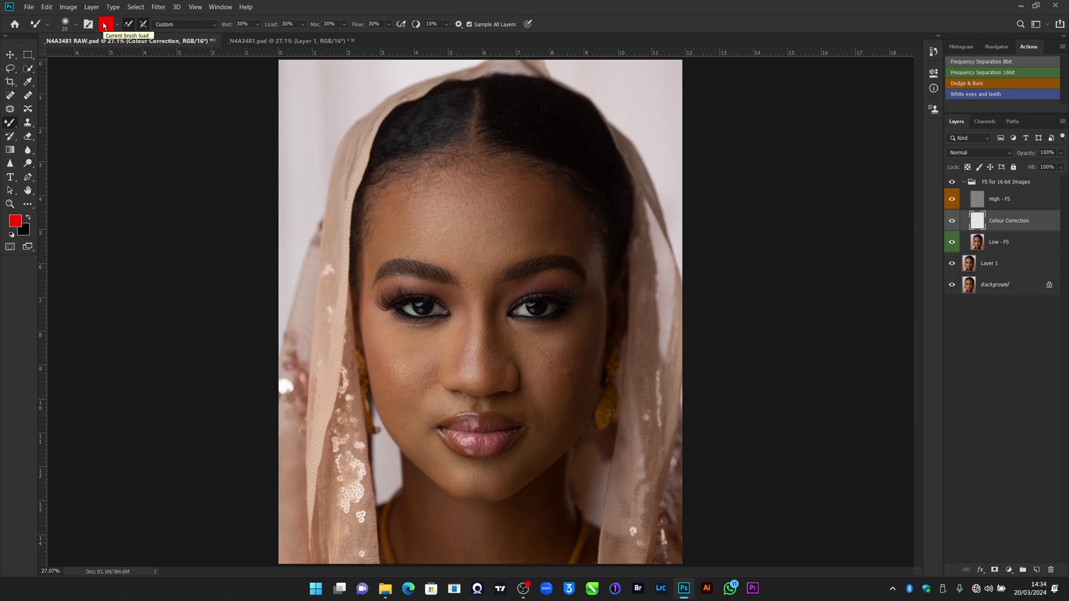
# Turn off loading the Mixer Brush after each stroke, keep cleaning and Sample All Layers on, and hide the High - FS layer
pyautogui.click(128, 25)
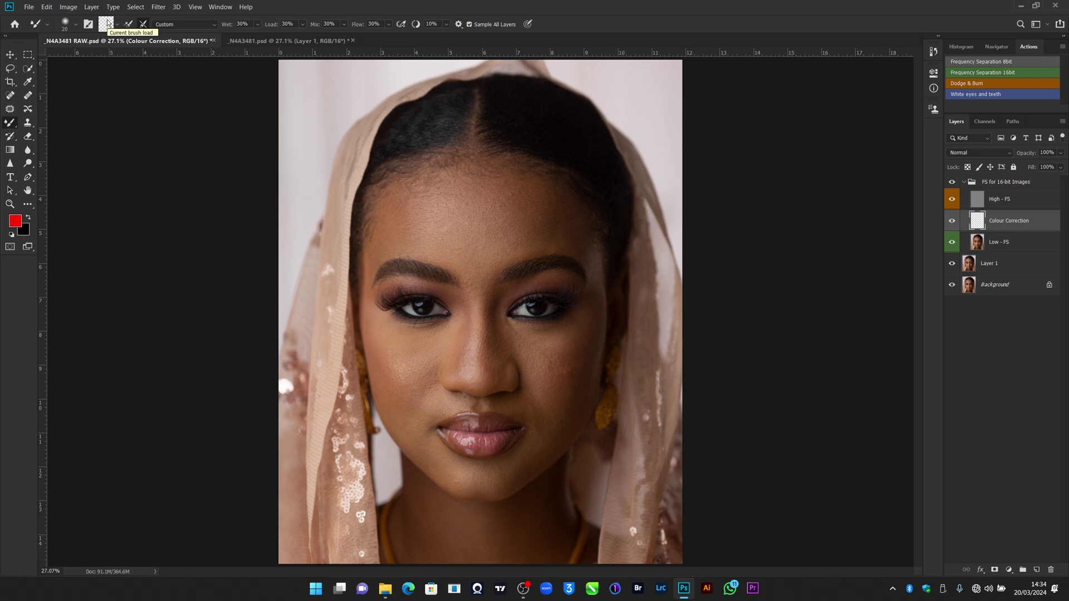
pyautogui.click(143, 25)
pyautogui.click(469, 24)
pyautogui.click(952, 199)
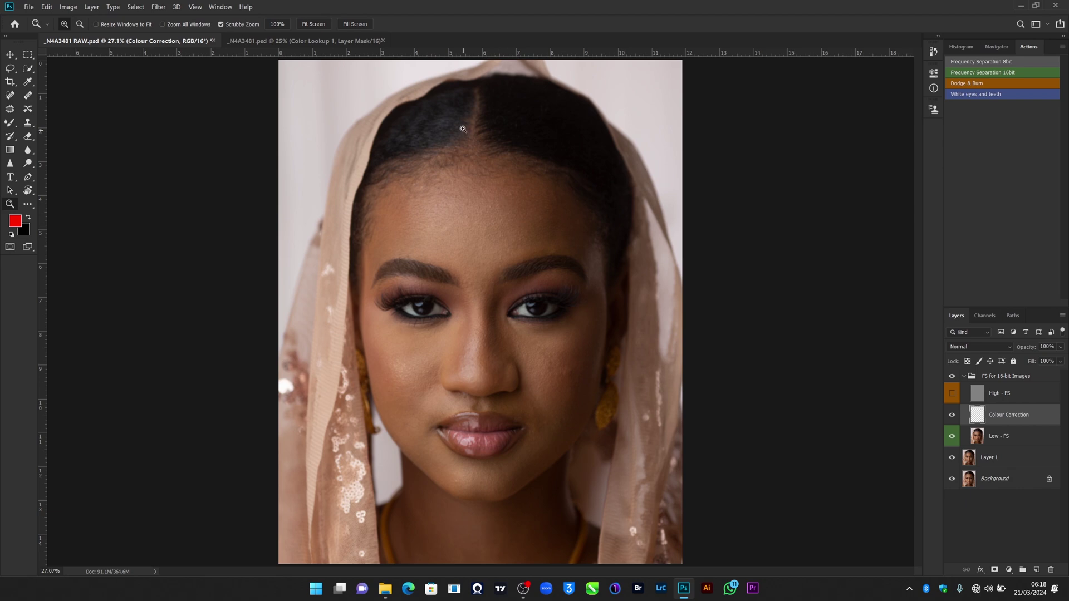
# Blend the uneven tones in the middle of the forehead with the Mixer Brush on the Colour Correction layer
pyautogui.moveTo(464, 129); pyautogui.dragTo(462, 151)
pyautogui.press('b')
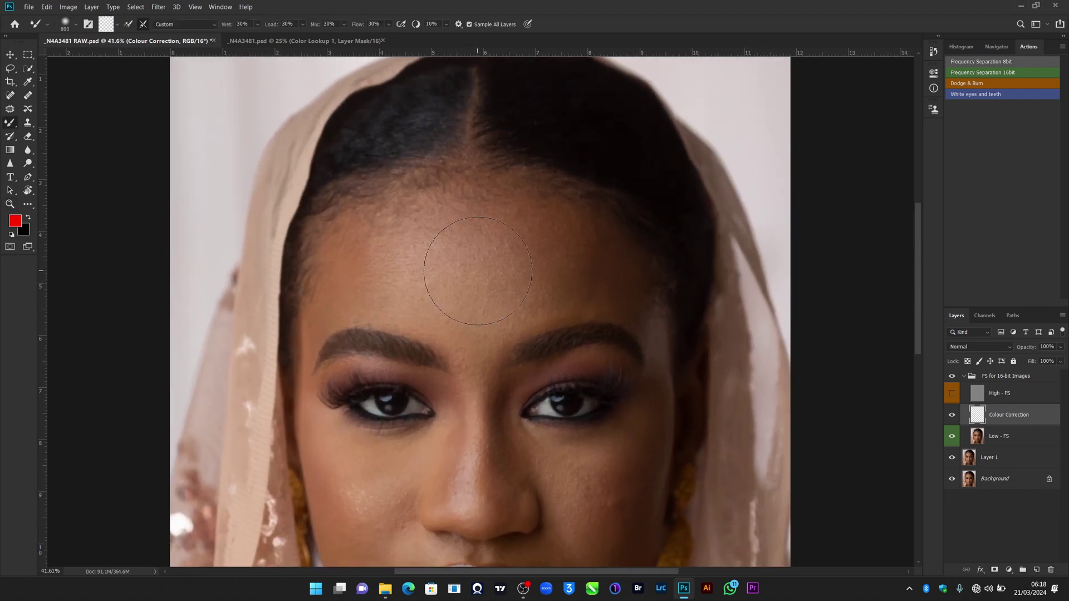
pyautogui.moveTo(470, 275)
pyautogui.mouseDown()
pyautogui.moveTo(439, 252)
pyautogui.moveTo(423, 267)
pyautogui.moveTo(415, 256)
pyautogui.moveTo(418, 273)
pyautogui.moveTo(434, 262)
pyautogui.moveTo(467, 297)
pyautogui.moveTo(480, 337)
pyautogui.moveTo(463, 323)
pyautogui.moveTo(466, 333)
pyautogui.moveTo(461, 219)
pyautogui.moveTo(468, 243)
pyautogui.moveTo(641, 289)
pyautogui.moveTo(597, 266)
pyautogui.moveTo(596, 282)
pyautogui.moveTo(487, 244)
pyautogui.moveTo(585, 278)
pyautogui.moveTo(581, 252)
pyautogui.moveTo(578, 265)
pyautogui.moveTo(535, 260)
pyautogui.mouseUp()
pyautogui.press('[')
pyautogui.press('[')
pyautogui.press('[')
pyautogui.press('[')
pyautogui.press('[')
# Blend the skin along the hairline, the temple and above the image-left eyebrow, resizing the Mixer Brush to fit each area
pyautogui.moveTo(345, 289); pyautogui.dragTo(342, 271)
pyautogui.press(']')
pyautogui.press(']')
pyautogui.press(']')
pyautogui.press('[')
pyautogui.press('[')
pyautogui.press('[')
pyautogui.press('[')
pyautogui.press(']')
pyautogui.press('[')
pyautogui.press('[')
pyautogui.press('[')
pyautogui.press(']')
pyautogui.press('[')
pyautogui.press(']')
pyautogui.press(']')
pyautogui.press(']')
pyautogui.click(951, 393)
pyautogui.moveTo(327, 375); pyautogui.dragTo(382, 312)
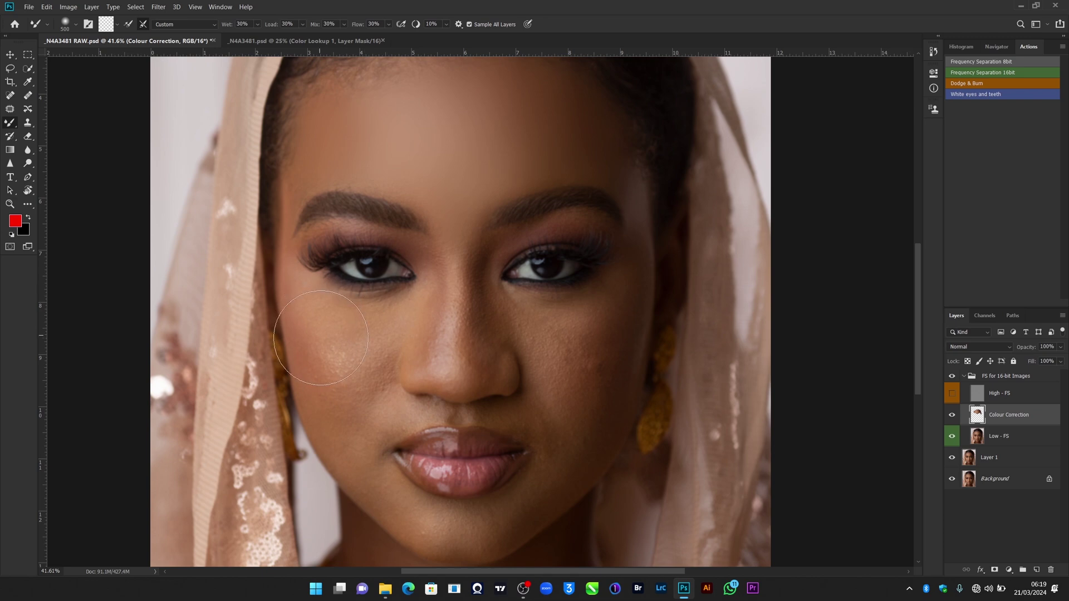
# Smooth the skin under the image-right eye and across that cheek with smaller Mixer Brush strokes
pyautogui.press('[')
pyautogui.press('[')
pyautogui.press('[')
pyautogui.press('[')
pyautogui.press(']')
pyautogui.press(']')
pyautogui.press('[')
pyautogui.press('[')
pyautogui.press('[')
pyautogui.press('[')
pyautogui.press(']')
pyautogui.press(']')
pyautogui.press('[')
pyautogui.press('[')
pyautogui.press('[')
pyautogui.press(']')
pyautogui.press(']')
pyautogui.press(']')
pyautogui.press('[')
pyautogui.press('[')
pyautogui.press('[')
pyautogui.press(']')
pyautogui.press(']')
pyautogui.press(']')
pyautogui.moveTo(561, 365)
pyautogui.mouseDown()
pyautogui.moveTo(647, 332)
pyautogui.moveTo(629, 422)
pyautogui.moveTo(634, 298)
pyautogui.moveTo(626, 413)
pyautogui.moveTo(637, 304)
pyautogui.moveTo(625, 350)
pyautogui.mouseUp()
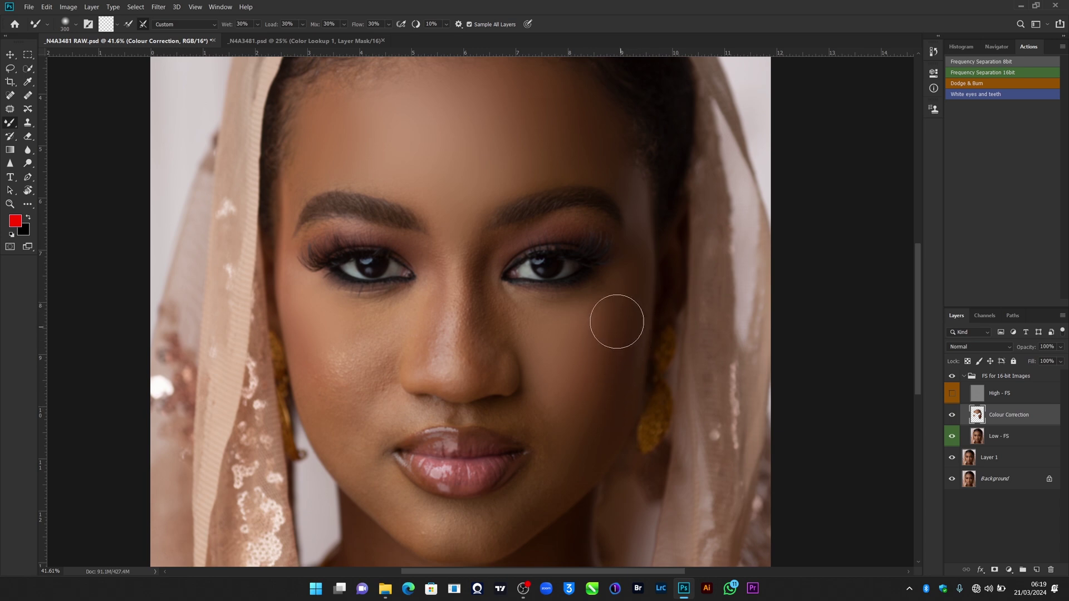
# Blend the outer edge of the image-right cheek down towards the jaw beside the earring
pyautogui.press('[')
pyautogui.press(']')
pyautogui.press(']')
pyautogui.moveTo(629, 353)
pyautogui.mouseDown()
pyautogui.moveTo(628, 311)
pyautogui.moveTo(620, 379)
pyautogui.moveTo(617, 274)
pyautogui.moveTo(595, 357)
pyautogui.moveTo(599, 313)
pyautogui.moveTo(600, 384)
pyautogui.moveTo(610, 355)
pyautogui.moveTo(591, 435)
pyautogui.moveTo(631, 351)
pyautogui.moveTo(618, 396)
pyautogui.mouseUp()
# Blend the inner image-right cheek and the side of the nose below the eye with a small Mixer Brush
pyautogui.press('[')
pyautogui.press('[')
pyautogui.press('[')
pyautogui.press('[')
pyautogui.press('[')
pyautogui.moveTo(475, 318)
pyautogui.mouseDown()
pyautogui.moveTo(485, 247)
pyautogui.moveTo(474, 311)
pyautogui.moveTo(469, 288)
pyautogui.moveTo(480, 352)
pyautogui.moveTo(499, 309)
pyautogui.moveTo(497, 320)
pyautogui.moveTo(487, 308)
pyautogui.moveTo(525, 335)
pyautogui.mouseUp()
pyautogui.press(']')
pyautogui.press(']')
pyautogui.press(']')
pyautogui.press(']')
pyautogui.press(']')
pyautogui.press(']')
pyautogui.press(']')
pyautogui.press('[')
pyautogui.press('[')
pyautogui.press('[')
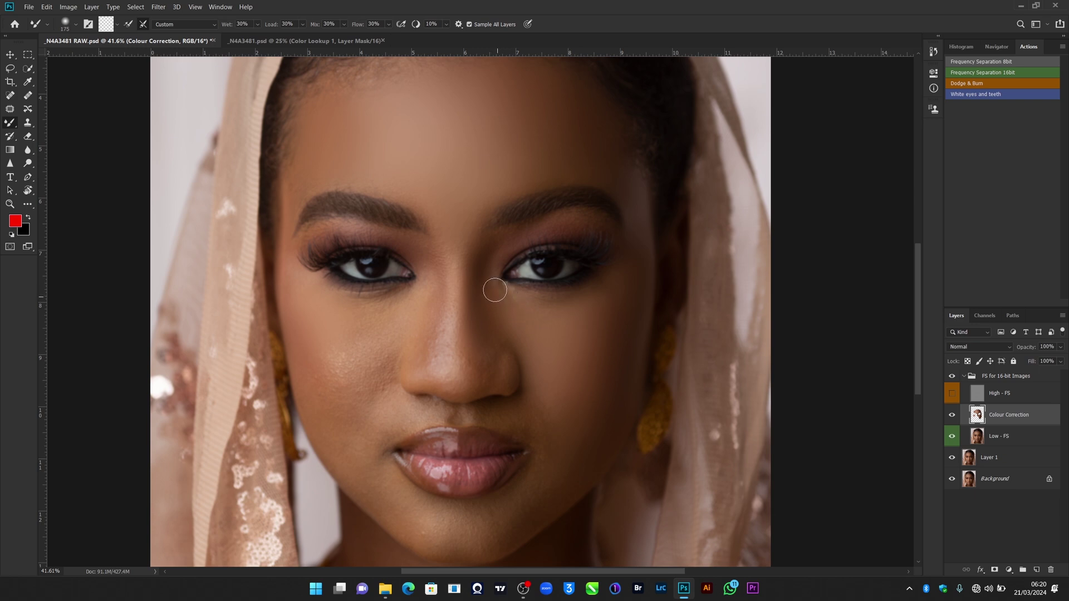
# Smooth the skin between the eyebrows and along the nose with the Mixer Brush
pyautogui.press(']')
pyautogui.press(']')
pyautogui.press(']')
pyautogui.moveTo(464, 247); pyautogui.dragTo(446, 184)
pyautogui.press(']')
pyautogui.press(']')
pyautogui.press(']')
pyautogui.press(']')
pyautogui.press(']')
pyautogui.moveTo(427, 348)
pyautogui.mouseDown()
pyautogui.moveTo(431, 357)
pyautogui.moveTo(449, 328)
pyautogui.mouseUp()
# Blend the shiny highlights on the image-left cheek with a larger Mixer Brush
pyautogui.press(']')
pyautogui.press(']')
pyautogui.moveTo(351, 353)
pyautogui.mouseDown()
pyautogui.moveTo(343, 387)
pyautogui.moveTo(328, 345)
pyautogui.mouseUp()
pyautogui.press('[')
pyautogui.press('[')
pyautogui.press(']')
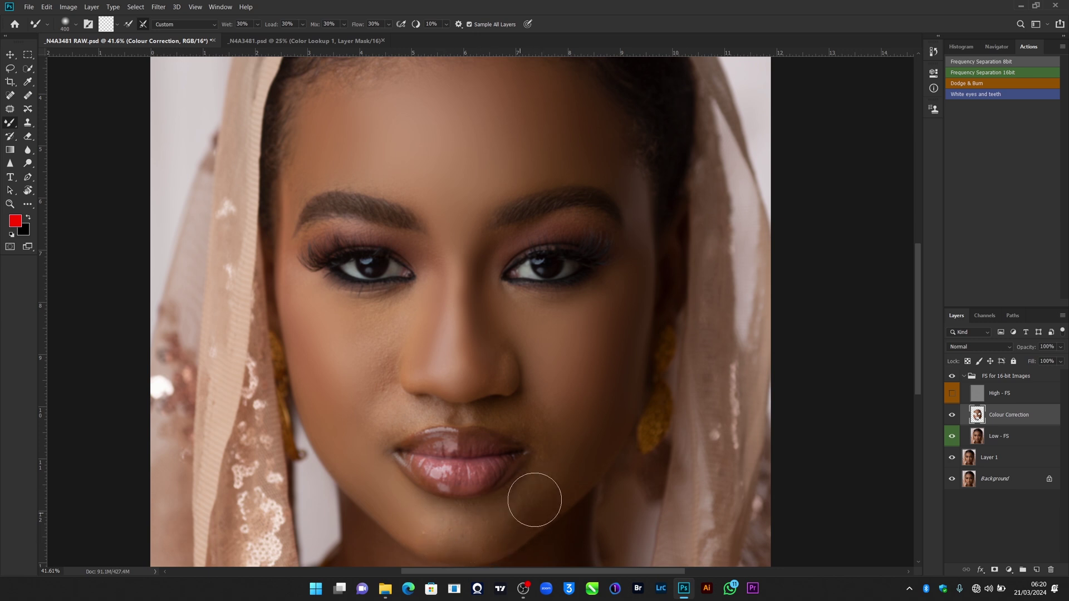
# Smooth the chin and jaw tones around the mouth, enlarging the Mixer Brush for the broader areas
pyautogui.press(']')
pyautogui.press(']')
pyautogui.press(']')
pyautogui.press(']')
pyautogui.press(']')
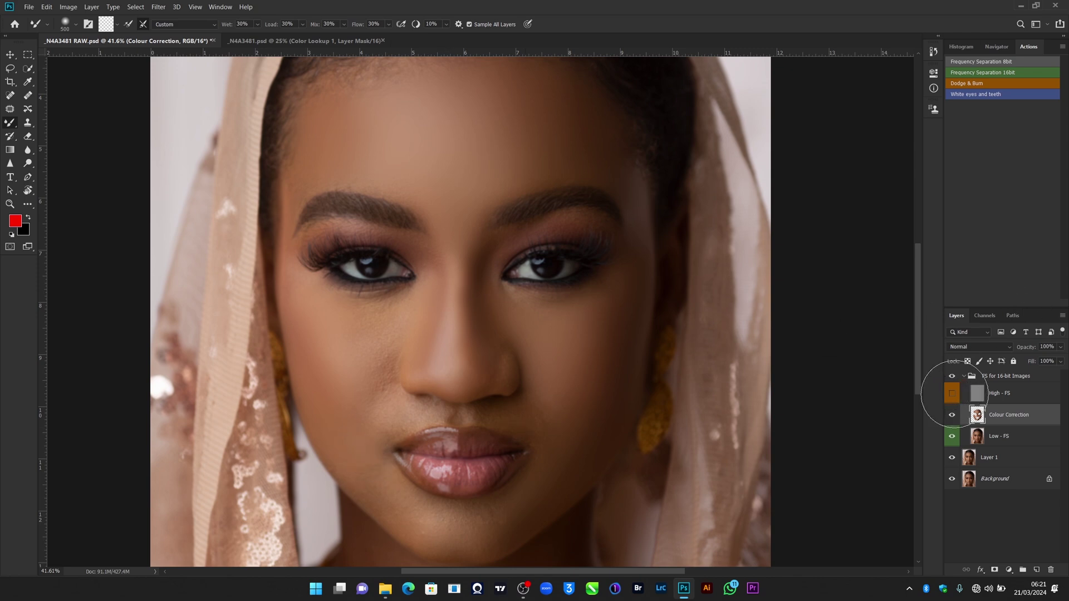
pyautogui.press(']')
# Show the High - FS texture and toggle the FS for 16-bit Images group to compare the skin before and after blending
pyautogui.click(952, 393)
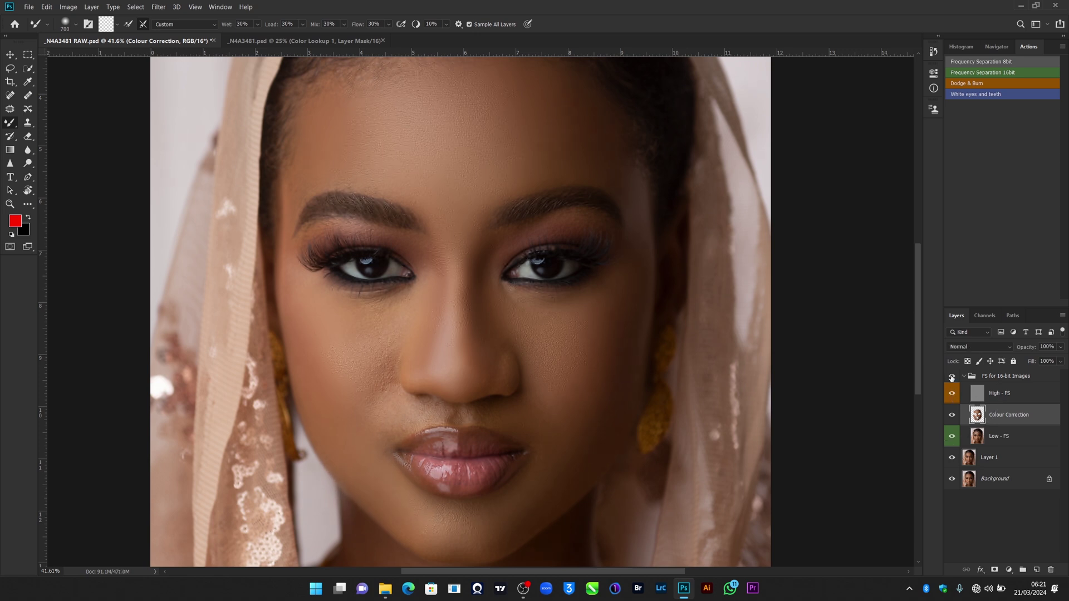
pyautogui.click(952, 377)
pyautogui.click(951, 376)
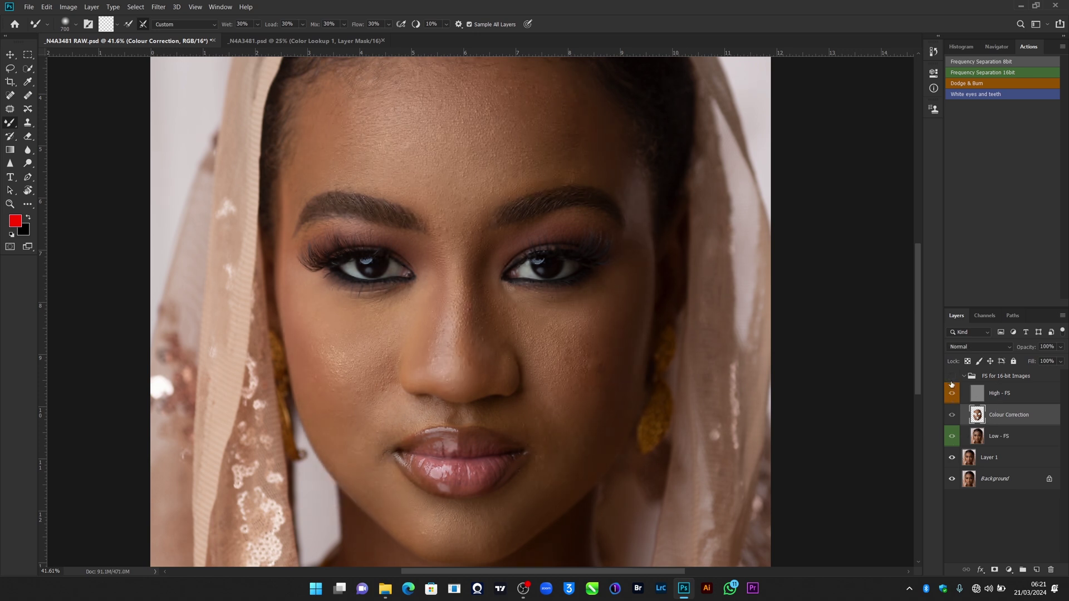
pyautogui.press('[')
pyautogui.press('[')
pyautogui.press('[')
pyautogui.press('[')
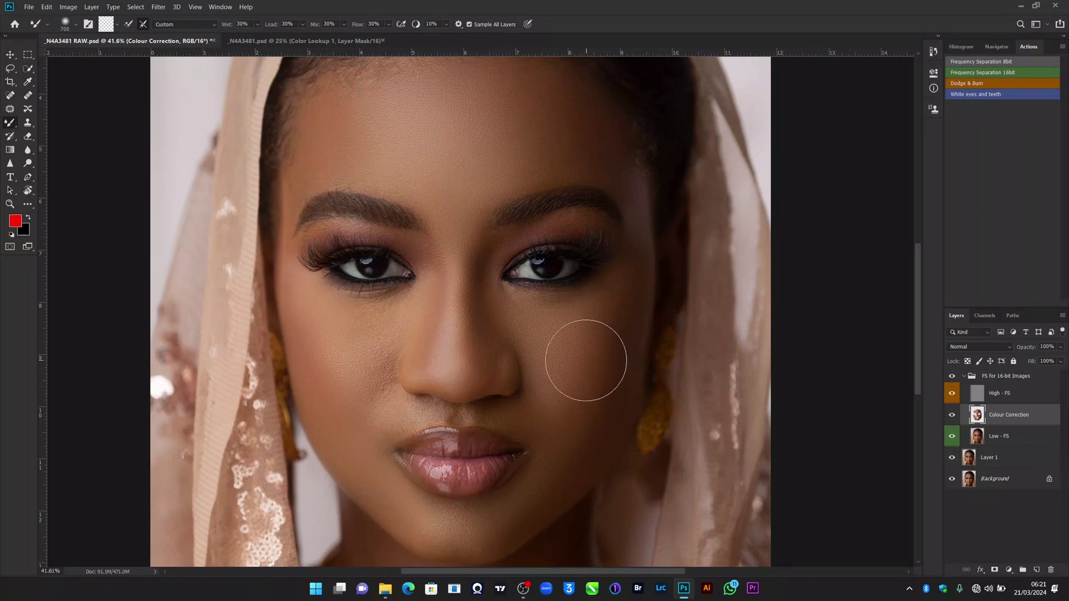
pyautogui.press('[')
pyautogui.press('[')
pyautogui.click(952, 376)
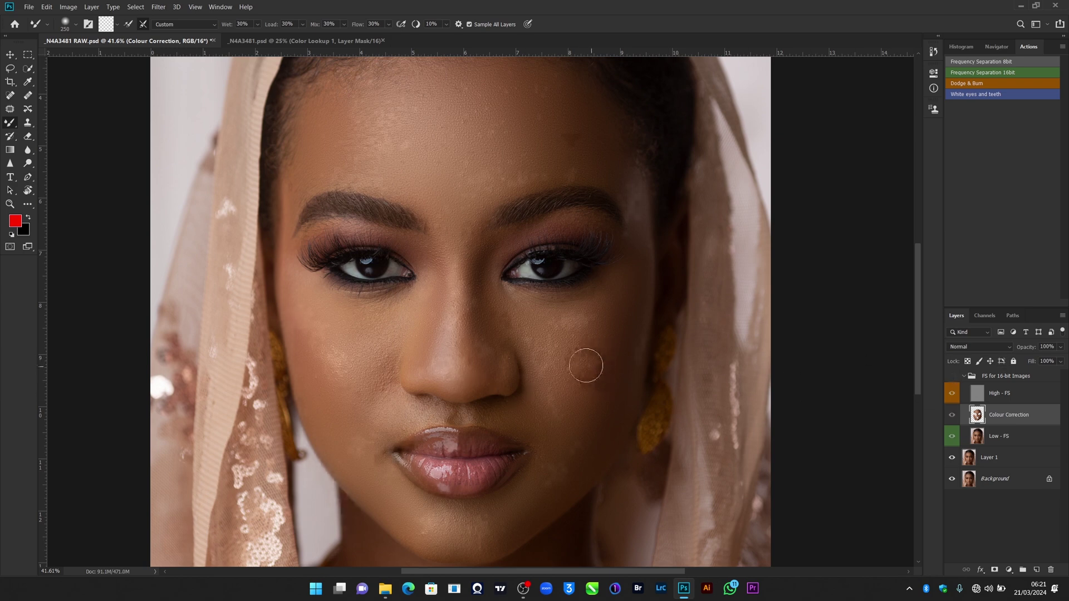
pyautogui.click(952, 377)
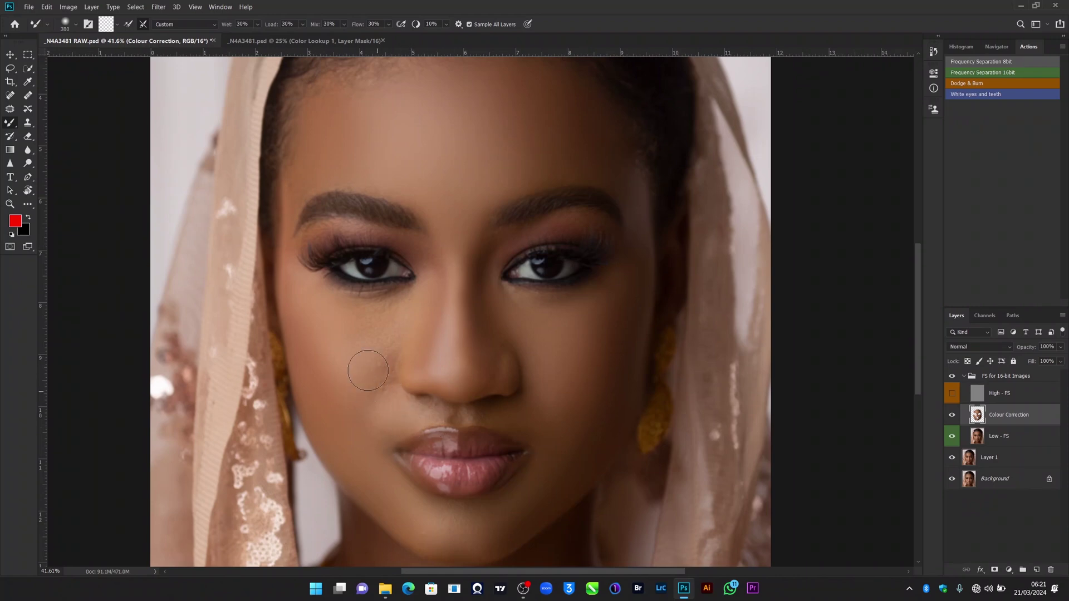
# Blend the remaining uneven skin on the image-left cheek beside the nose and under the eye, with the High - FS layer hidden
pyautogui.press(']')
pyautogui.moveTo(385, 332)
pyautogui.mouseDown()
pyautogui.moveTo(348, 329)
pyautogui.moveTo(399, 323)
pyautogui.mouseUp()
pyautogui.press(']')
pyautogui.press(']')
pyautogui.press(']')
pyautogui.press(']')
pyautogui.press('[')
pyautogui.press('[')
pyautogui.press('[')
pyautogui.press('[')
pyautogui.press('[')
pyautogui.press(']')
pyautogui.press(']')
pyautogui.press('[')
# View the whole portrait and toggle the FS for 16-bit Images group to compare the overall result
pyautogui.press('z')
pyautogui.moveTo(494, 309); pyautogui.dragTo(461, 312)
pyautogui.click(952, 379)
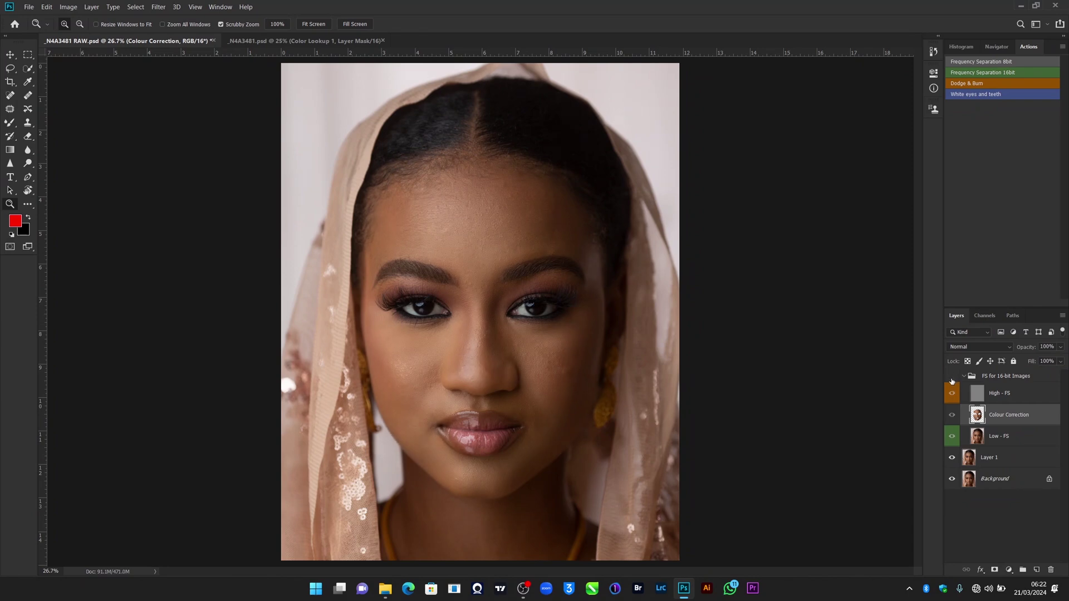
pyautogui.click(952, 379)
pyautogui.click(952, 382)
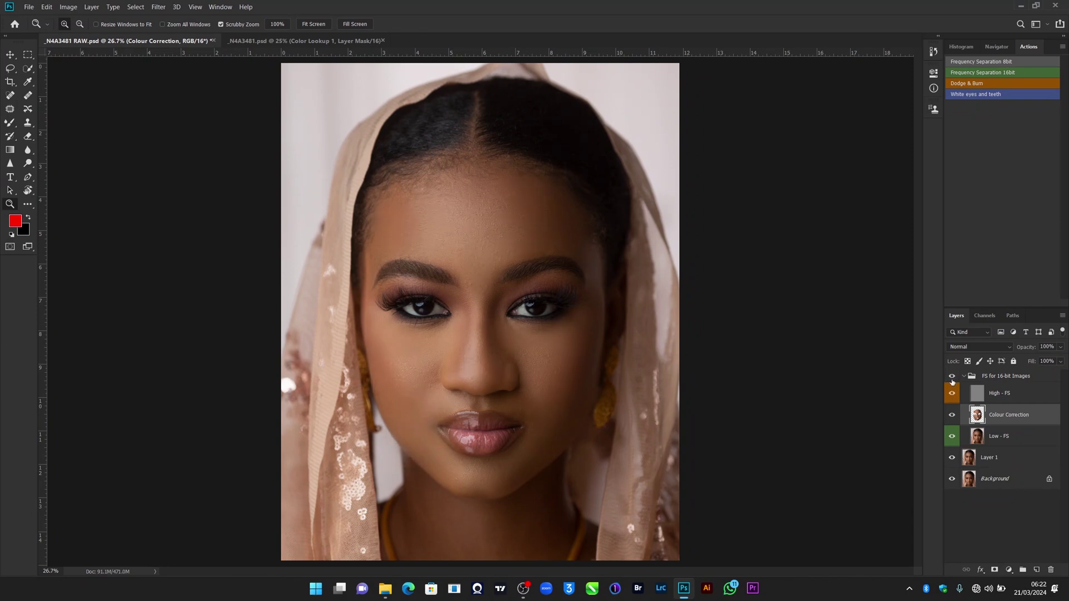
pyautogui.click(952, 378)
pyautogui.click(952, 380)
# Hide the High - FS texture again and smooth the tones on the neck below the jawline with the Mixer Brush
pyautogui.scroll(3, 485, 418)
pyautogui.scroll(-3, 521, 423)
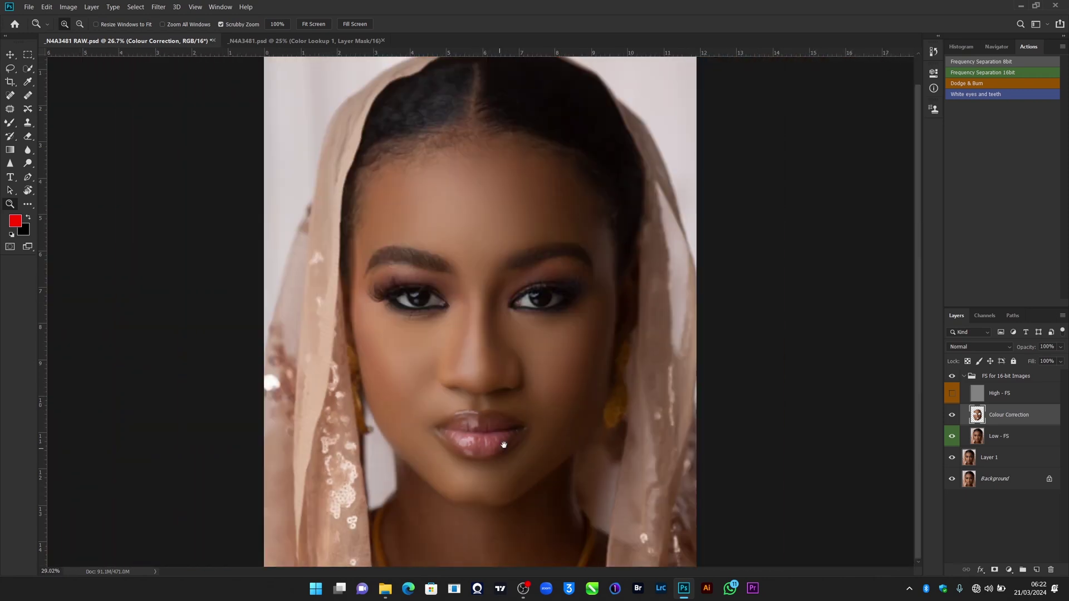
pyautogui.scroll(-2, 477, 337)
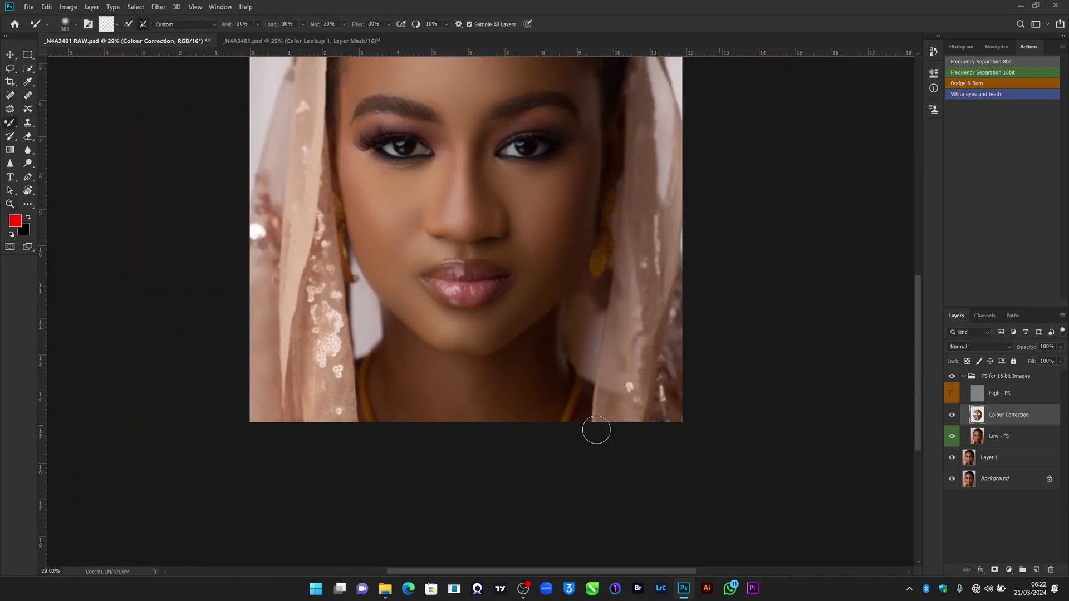
pyautogui.press(']')
pyautogui.press(']')
pyautogui.press(']')
pyautogui.press(']')
pyautogui.press(']')
pyautogui.press('[')
pyautogui.press('[')
pyautogui.press('[')
pyautogui.press(']')
pyautogui.press('[')
pyautogui.press('[')
# Blend the chin and the skin around the lips at closer zoom with a small Mixer Brush
pyautogui.hotkey('ctrl', 'space')
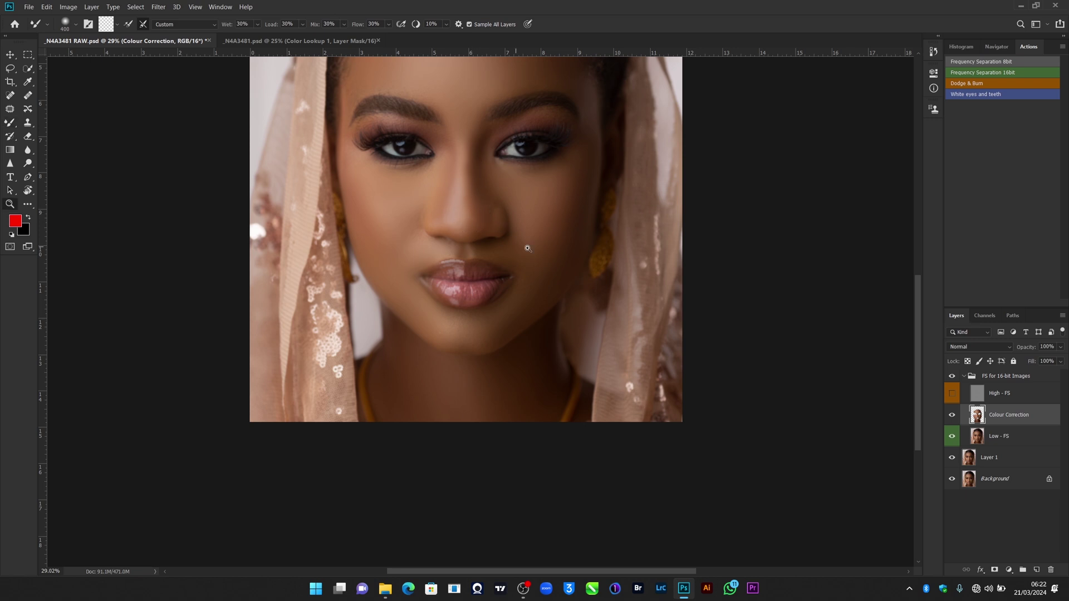
pyautogui.moveTo(528, 248); pyautogui.dragTo(473, 242)
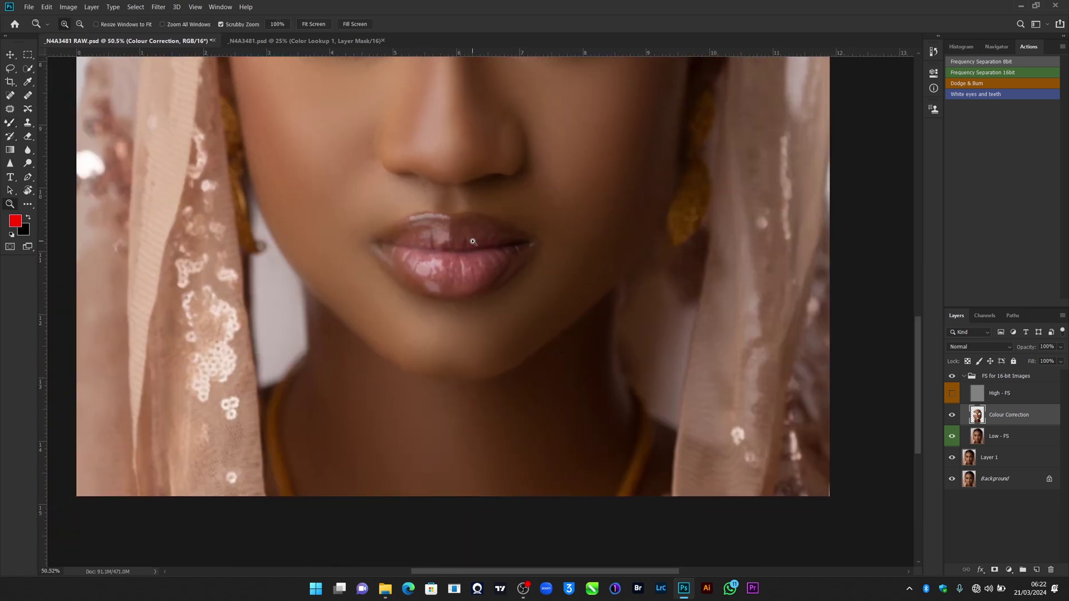
pyautogui.press('[')
pyautogui.press('[')
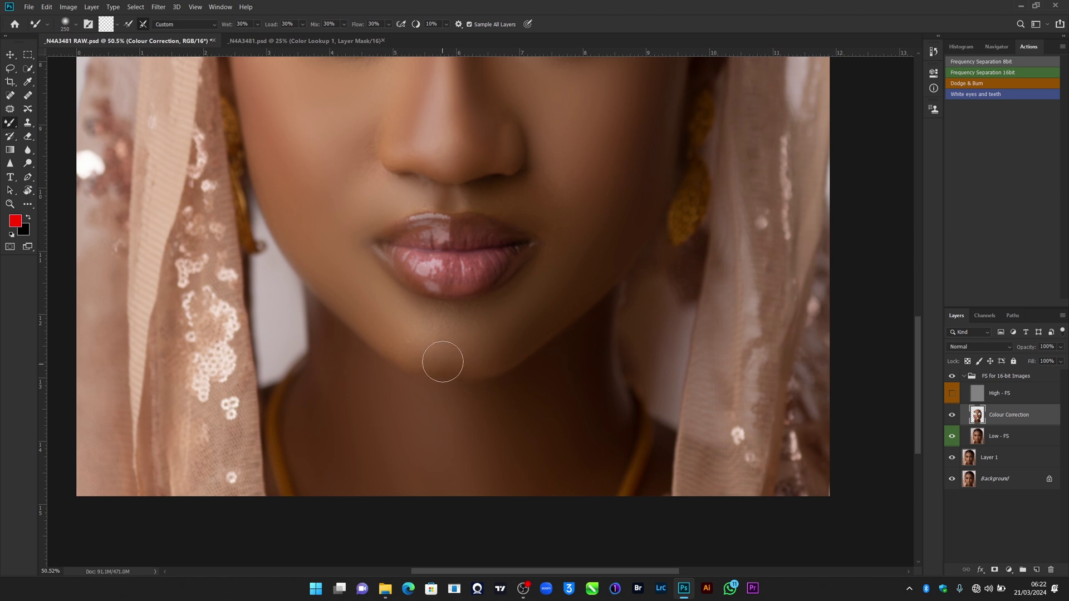
pyautogui.press('[')
pyautogui.press('[')
pyautogui.press(']')
pyautogui.press(']')
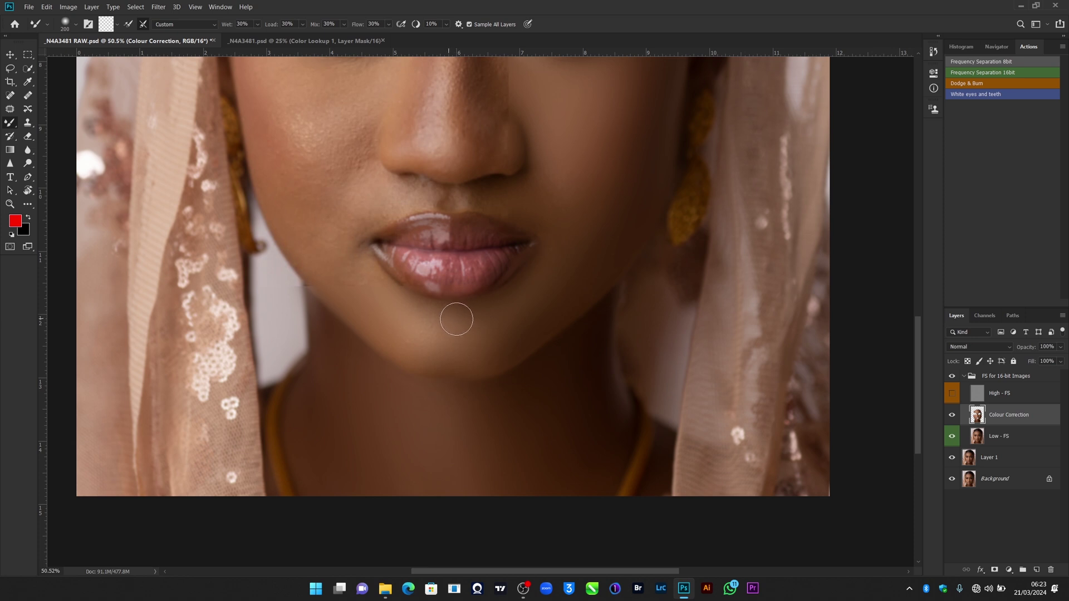
pyautogui.press('[')
pyautogui.press('[')
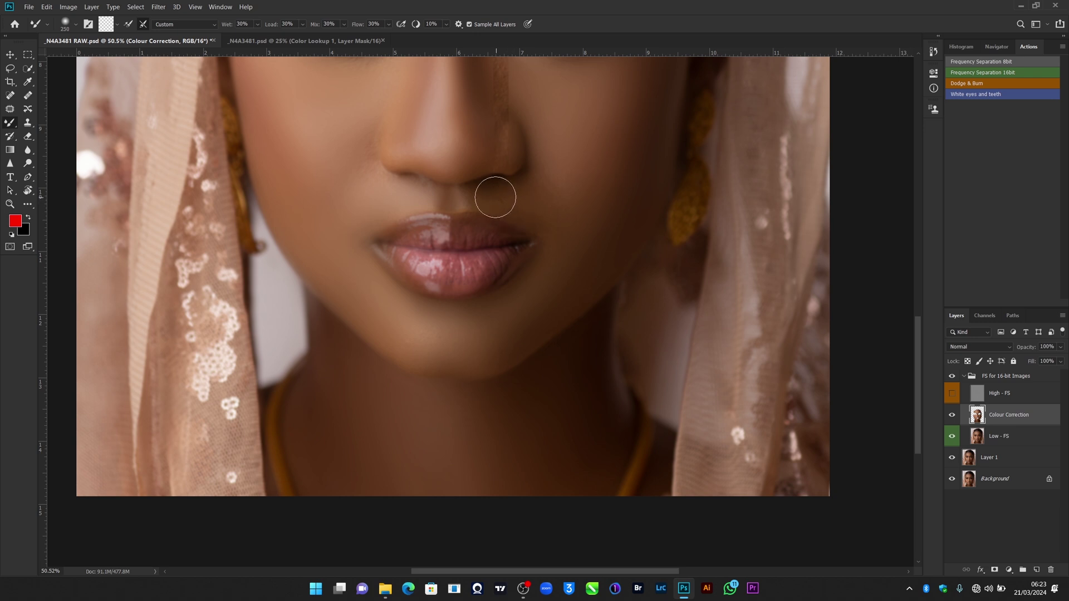
# Blend the skin around the mouth and along the lower face with the Mixer Brush, varying the brush size to suit each area
pyautogui.press(']')
pyautogui.press(']')
pyautogui.press(']')
pyautogui.press(']')
pyautogui.press(']')
pyautogui.press(']')
pyautogui.press(']')
pyautogui.press(']')
pyautogui.press(']')
pyautogui.press(']')
pyautogui.press('[')
pyautogui.press('[')
pyautogui.press('[')
pyautogui.press('[')
pyautogui.press(']')
# Smooth the tones of the image-left cheek and the skin beside the outer eye with the Mixer Brush
pyautogui.moveTo(355, 106); pyautogui.dragTo(408, 213)
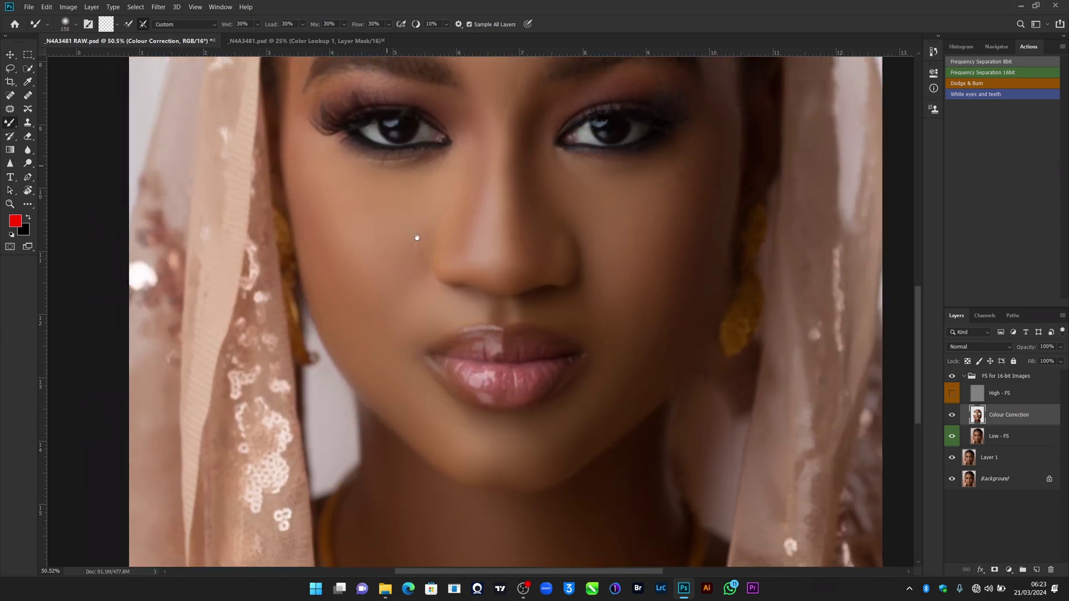
pyautogui.press(']')
pyautogui.press(']')
pyautogui.press(']')
pyautogui.press(']')
pyautogui.press(']')
pyautogui.press('[')
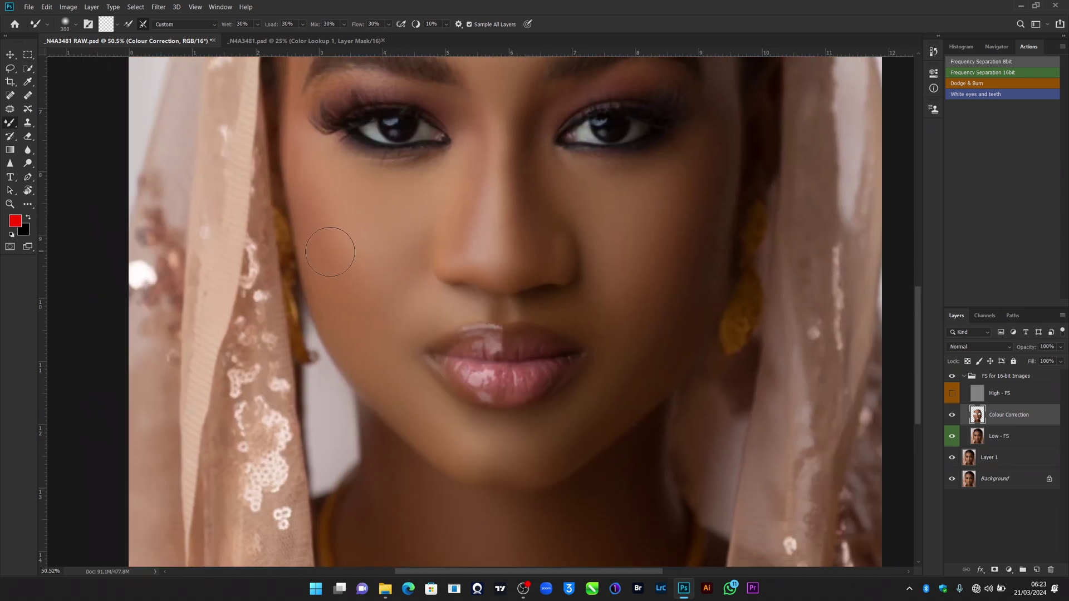
pyautogui.press(']')
pyautogui.press('[')
pyautogui.press('[')
pyautogui.press('[')
pyautogui.press('[')
pyautogui.press('[')
pyautogui.press(']')
pyautogui.press(']')
pyautogui.moveTo(343, 183); pyautogui.dragTo(412, 236)
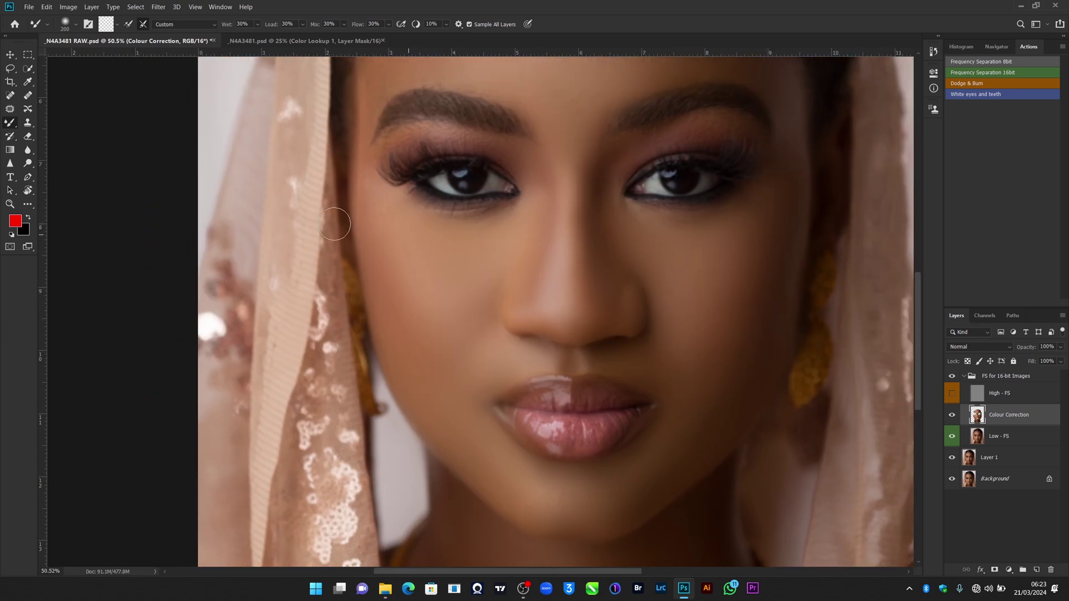
pyautogui.press(']')
pyautogui.press(']')
# Blend the forehead tones between the eyebrows and the hairline with the Mixer Brush, undoing and restoring strokes as needed
pyautogui.moveTo(367, 84)
pyautogui.mouseDown()
pyautogui.moveTo(412, 240)
pyautogui.moveTo(428, 210)
pyautogui.mouseUp()
pyautogui.press(']')
pyautogui.press(']')
pyautogui.press(']')
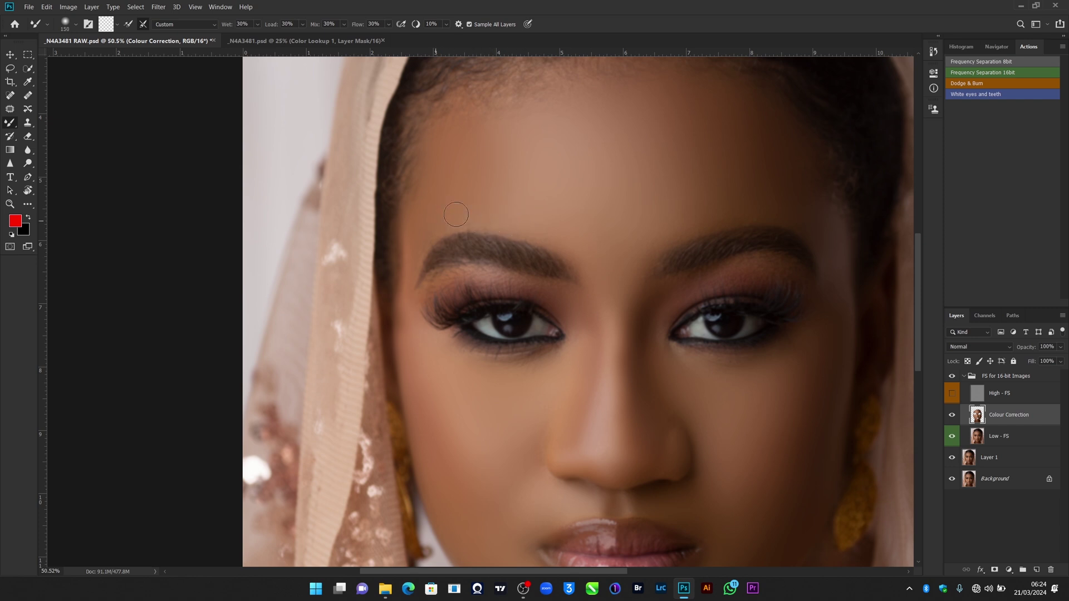
pyautogui.moveTo(458, 156)
pyautogui.mouseDown()
pyautogui.moveTo(429, 191)
pyautogui.moveTo(471, 127)
pyautogui.moveTo(489, 149)
pyautogui.mouseUp()
pyautogui.press('[')
pyautogui.press('[')
pyautogui.press('[')
pyautogui.press('[')
pyautogui.press('[')
pyautogui.press('[')
pyautogui.press(']')
pyautogui.press('[')
pyautogui.press('[')
pyautogui.press('[')
pyautogui.press(']')
pyautogui.press(']')
pyautogui.press(']')
pyautogui.press(']')
pyautogui.press(']')
pyautogui.press(']')
pyautogui.press(']')
pyautogui.press(']')
pyautogui.press(']')
pyautogui.hotkey('shift', '[')
pyautogui.press('[')
pyautogui.hotkey('shift', ']')
pyautogui.hotkey('shift', '[')
pyautogui.press('[')
pyautogui.press('[')
pyautogui.press('[')
pyautogui.press('[')
pyautogui.hotkey('ctrl', 'z')
pyautogui.hotkey('ctrl', 'z')
pyautogui.press(']')
pyautogui.hotkey('ctrl', 'shift', 'z')
pyautogui.press('[')
# Fit the whole portrait in view, show the High - FS texture again and toggle the FS for 16-bit Images group to compare
pyautogui.press('z')
pyautogui.click(310, 25)
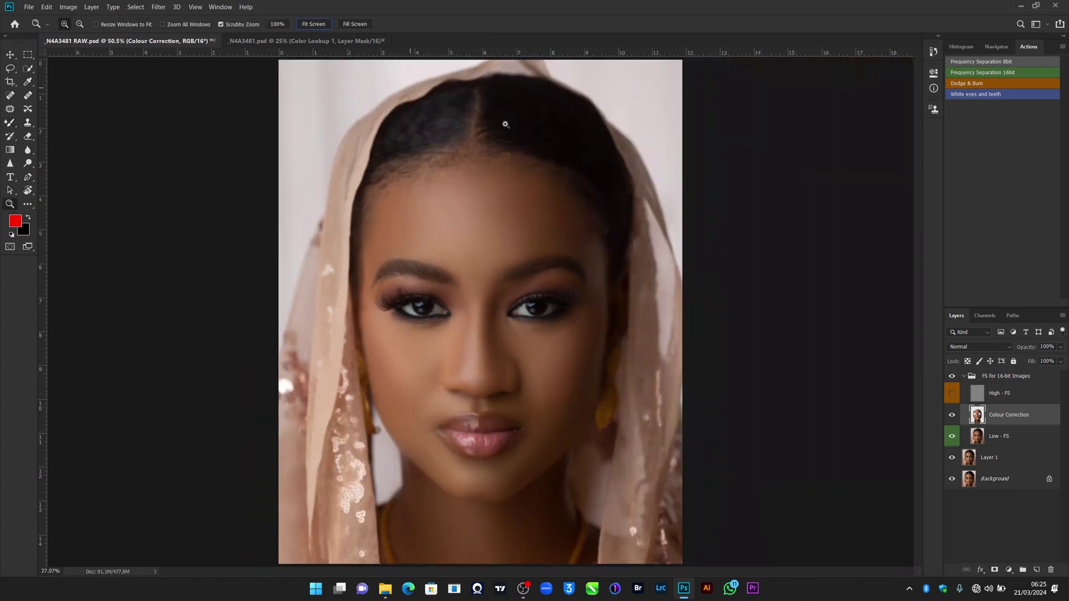
pyautogui.click(952, 377)
pyautogui.click(951, 377)
pyautogui.click(952, 377)
# Erase the Colour Correction smoothing along the hairline and outer edges of the face with a large soft round Eraser
pyautogui.click(28, 137)
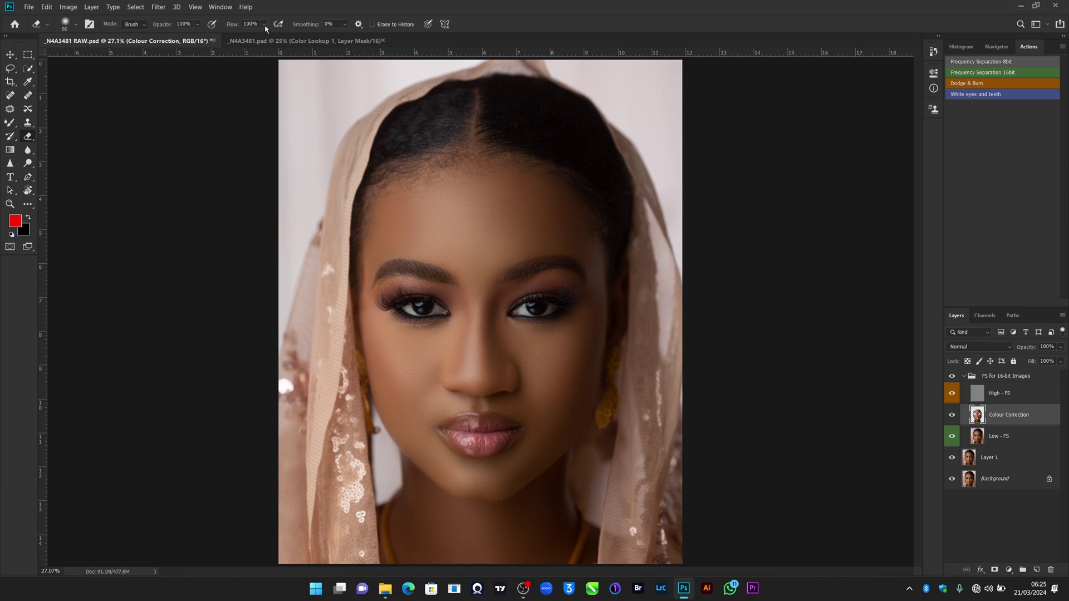
pyautogui.click(76, 26)
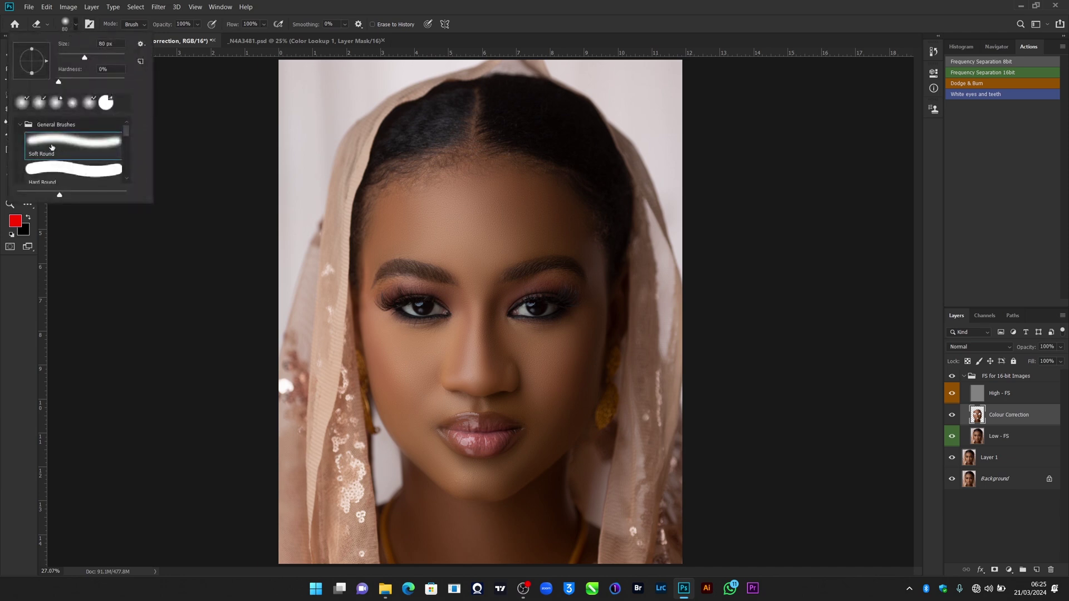
pyautogui.click(33, 312)
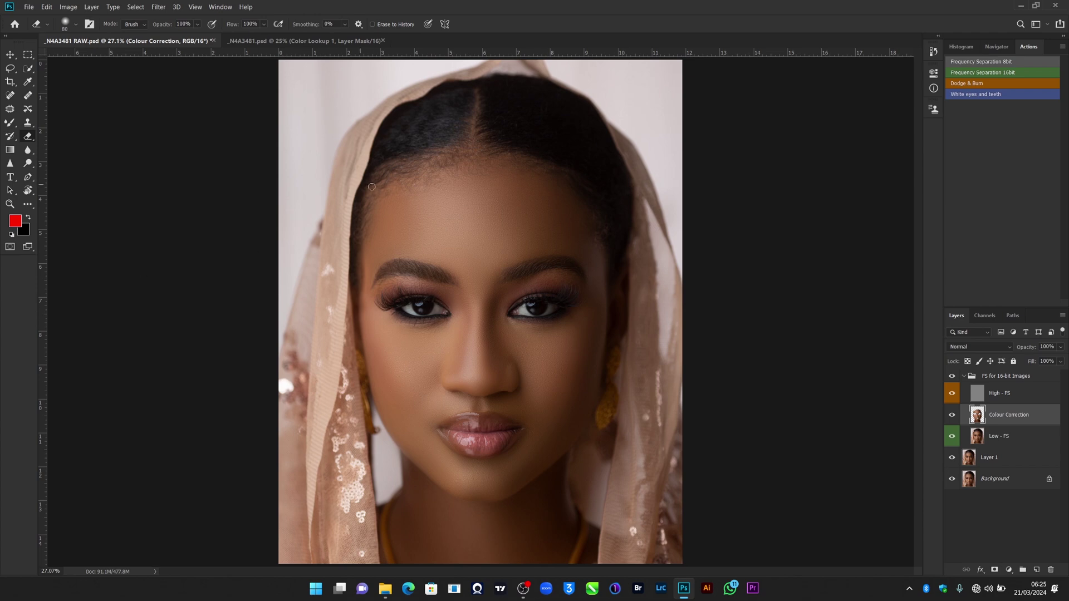
pyautogui.press(']')
pyautogui.press(']')
pyautogui.press(']')
pyautogui.press(']')
pyautogui.press(']')
pyautogui.press(']')
pyautogui.press(']')
pyautogui.press(']')
pyautogui.press(']')
pyautogui.press('[')
pyautogui.press('[')
pyautogui.press('[')
# Erase the Colour Correction smoothing over the lips and mouth corners with a small soft Eraser to restore their original definition
pyautogui.press('z')
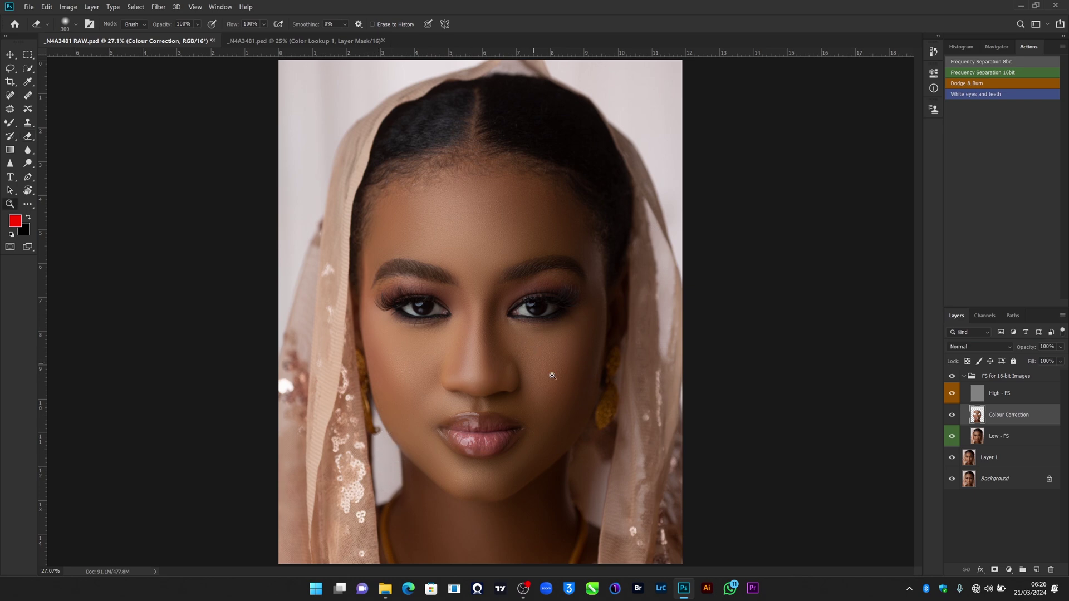
pyautogui.moveTo(501, 465); pyautogui.dragTo(544, 436)
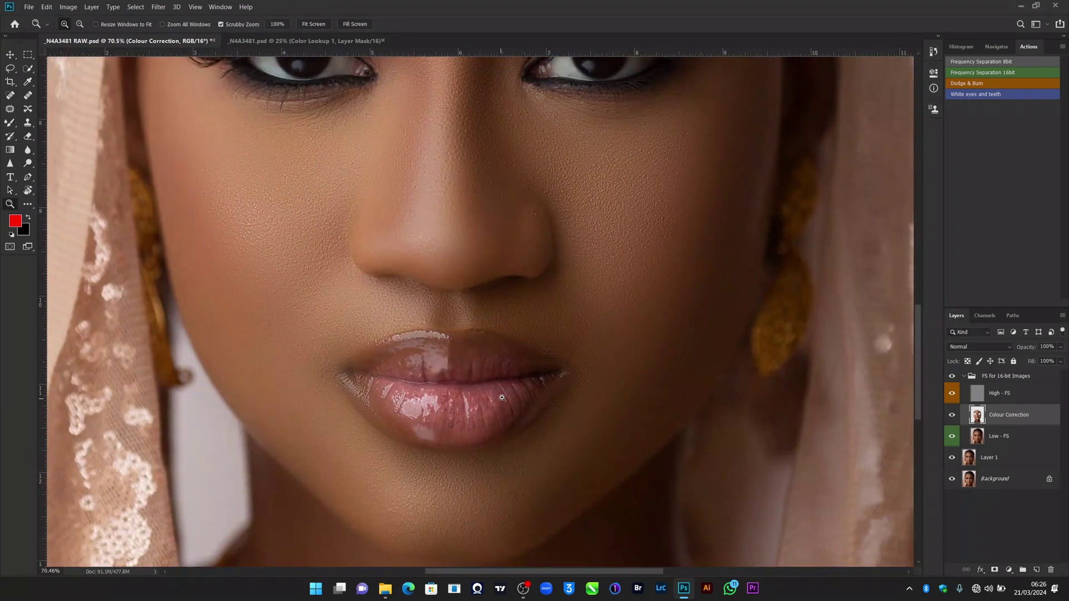
pyautogui.press('e')
pyautogui.press('[')
pyautogui.press('[')
pyautogui.press('[')
pyautogui.press('[')
pyautogui.press('[')
pyautogui.press('[')
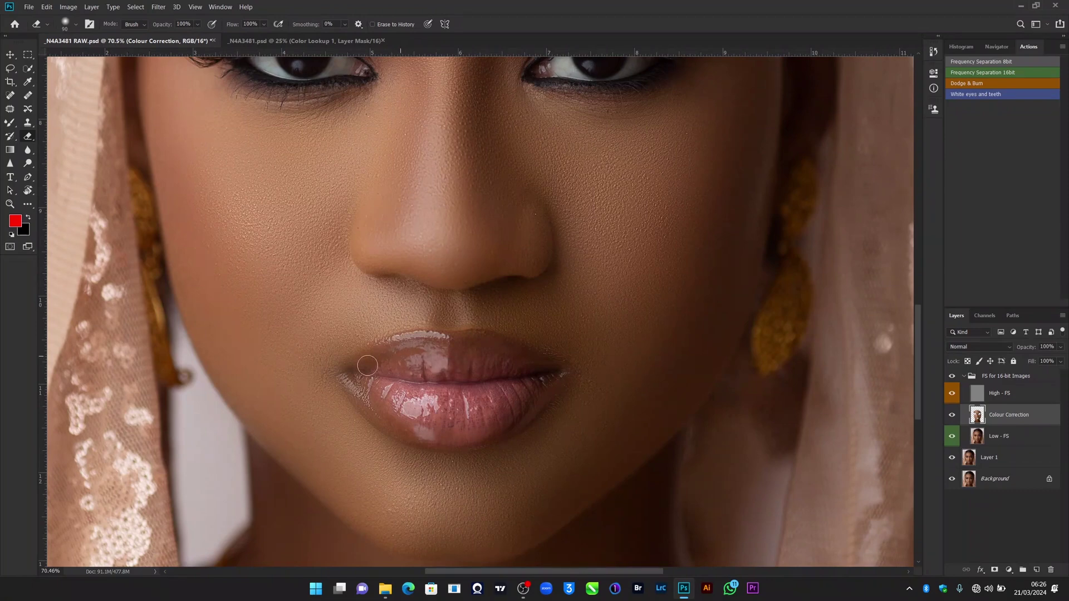
pyautogui.moveTo(345, 372); pyautogui.dragTo(345, 377)
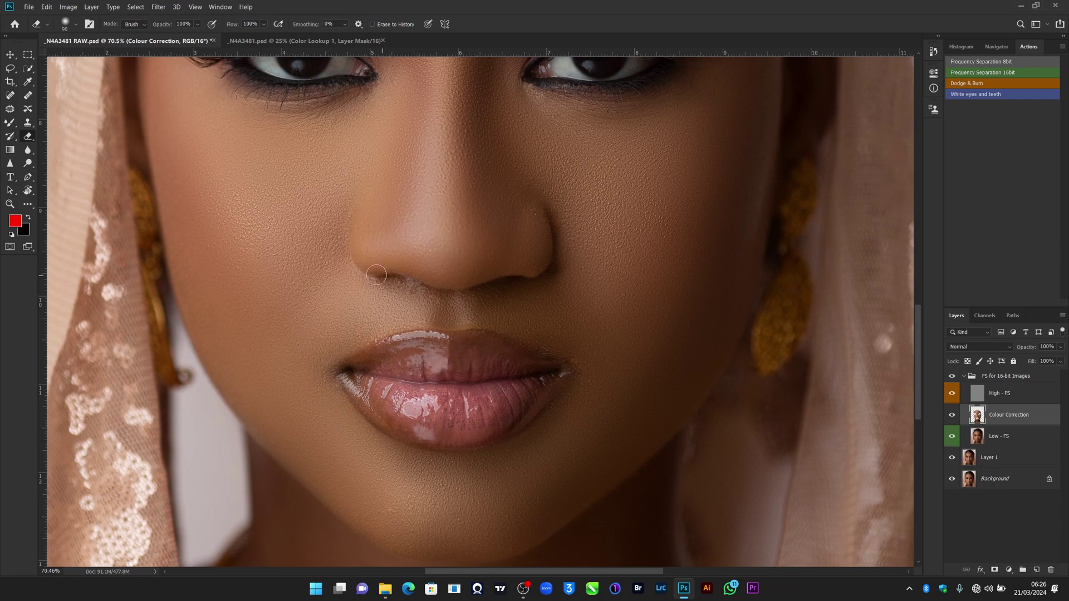
# Erase the Colour Correction smoothing over the image-left eye, lashes and eyebrow with a soft Eraser
pyautogui.moveTo(355, 131); pyautogui.dragTo(295, 243)
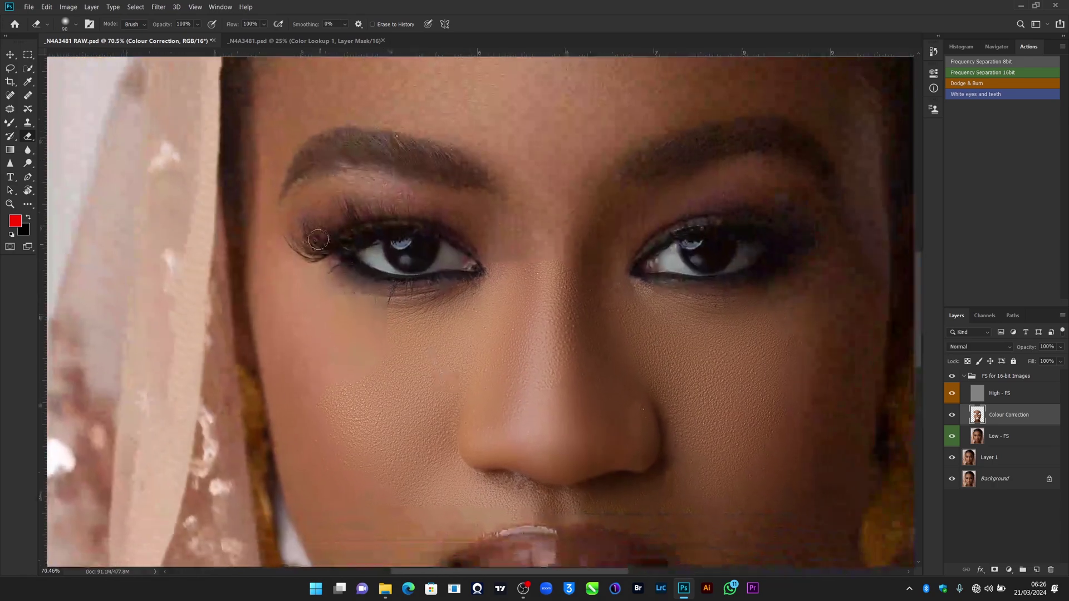
pyautogui.press(']')
pyautogui.press(']')
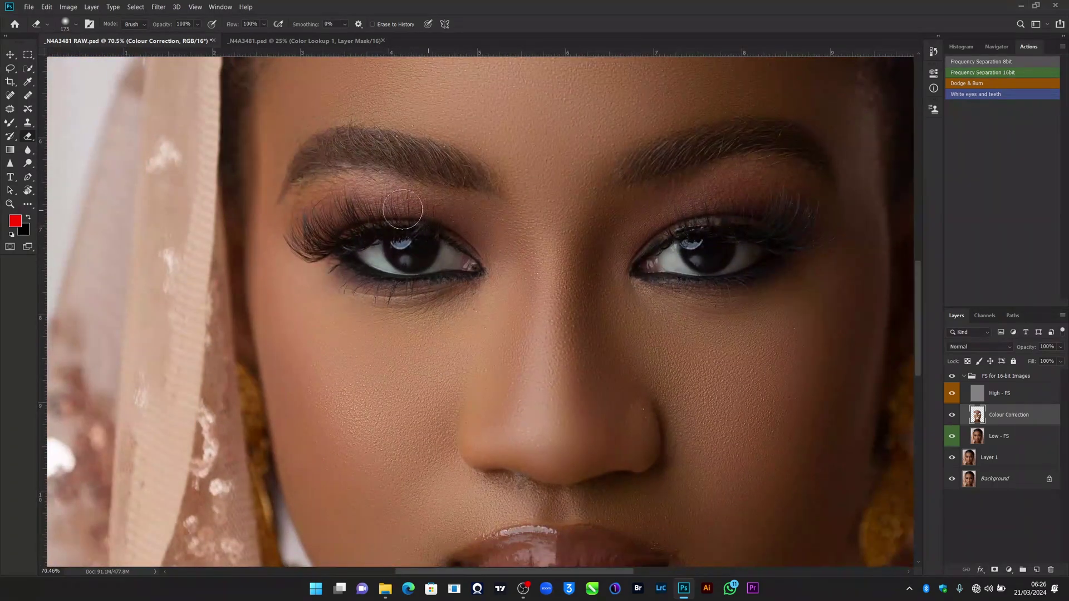
pyautogui.press('[')
pyautogui.press('[')
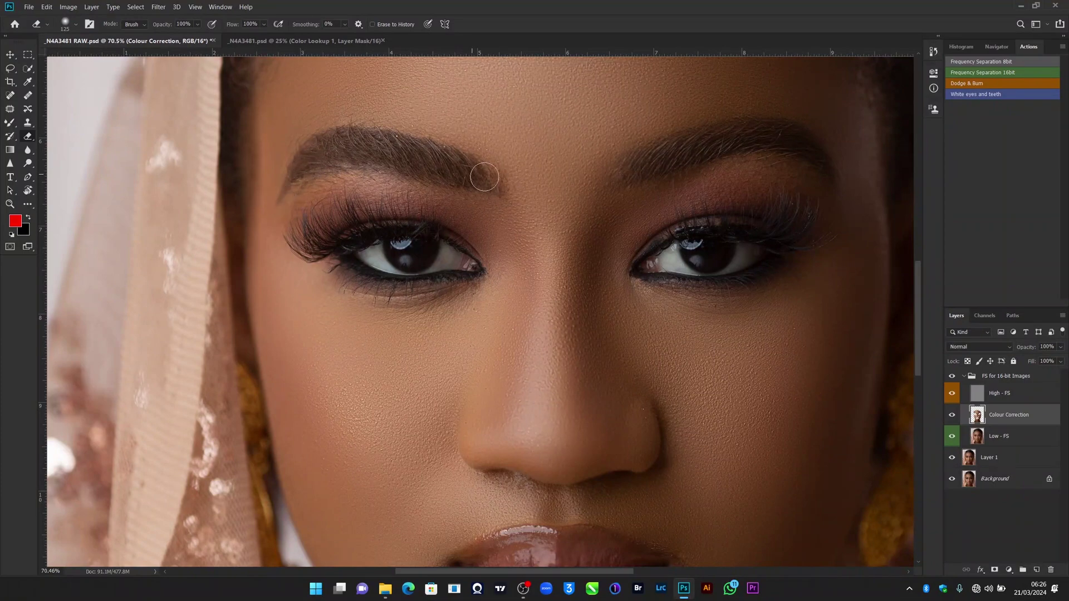
# Erase the Colour Correction smoothing over the image-right eyebrow and eye, and around the edge of the nostril
pyautogui.moveTo(674, 146); pyautogui.dragTo(359, 189)
pyautogui.press(']')
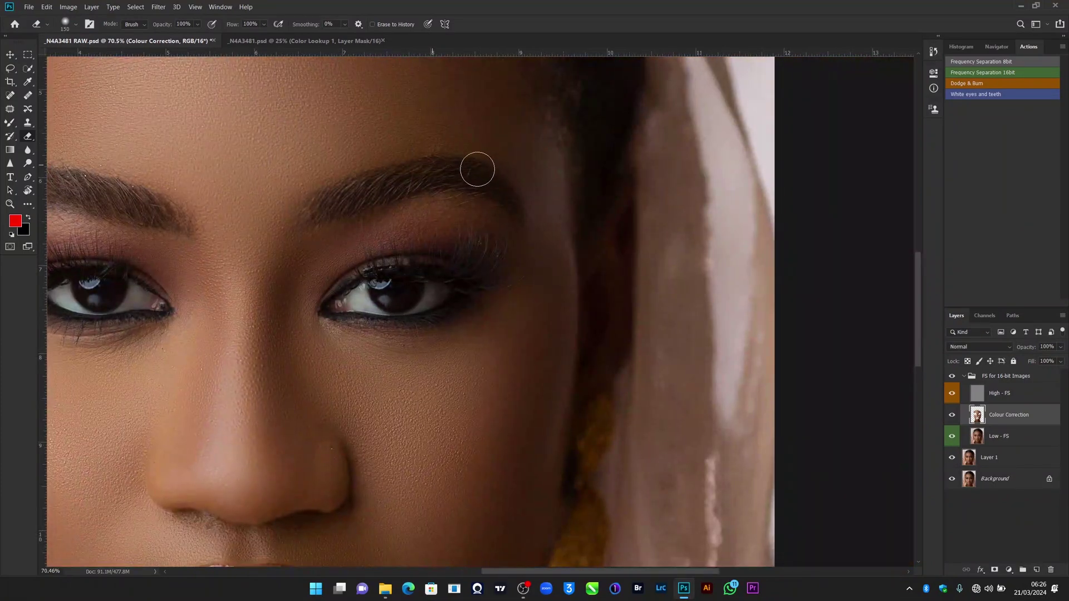
pyautogui.press('[')
pyautogui.press('[')
pyautogui.press('[')
pyautogui.press('[')
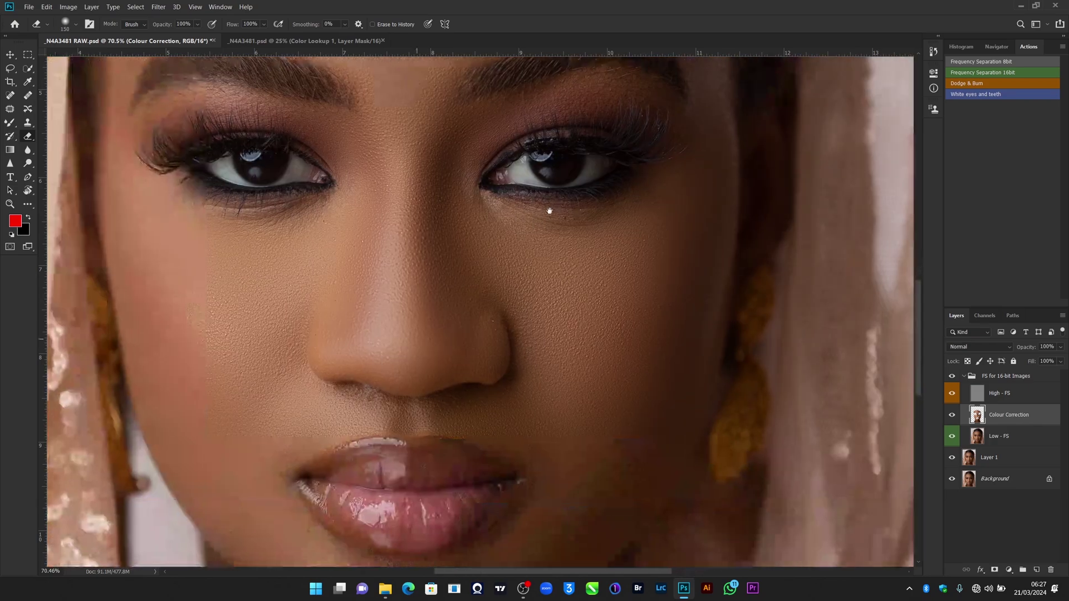
pyautogui.moveTo(550, 211); pyautogui.dragTo(573, 177)
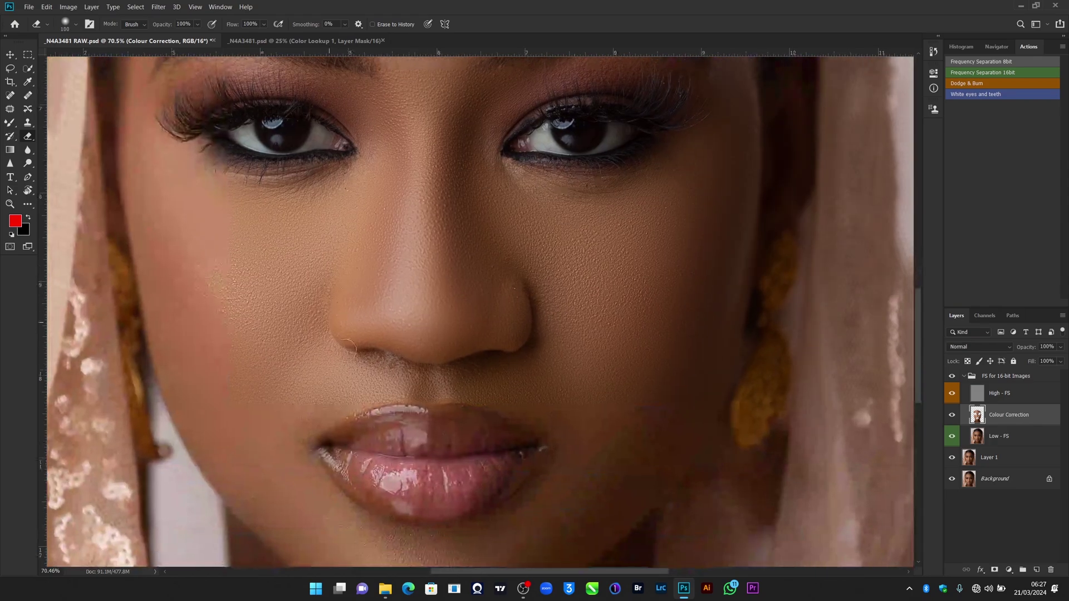
# View the full portrait and toggle the FS for 16-bit Images group to compare the skin before and after
pyautogui.press('z')
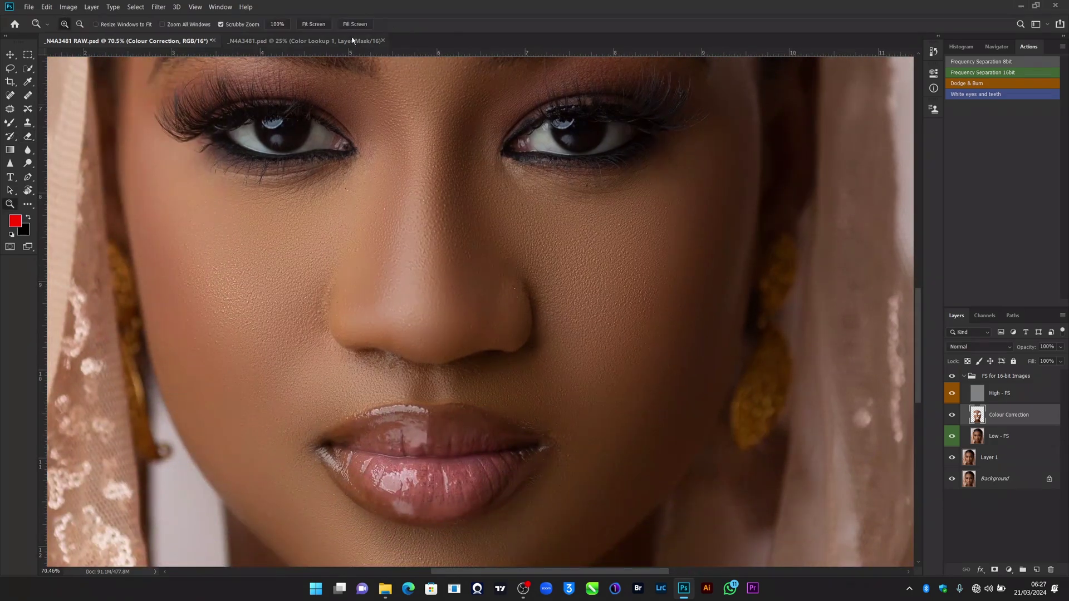
pyautogui.click(314, 25)
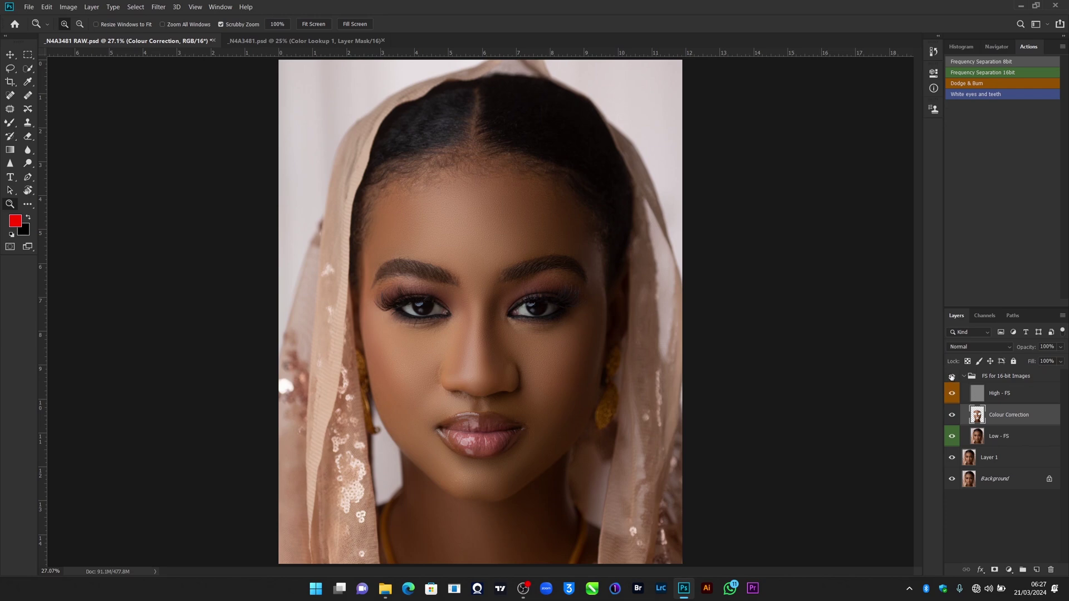
pyautogui.click(952, 377)
pyautogui.click(951, 377)
pyautogui.click(950, 380)
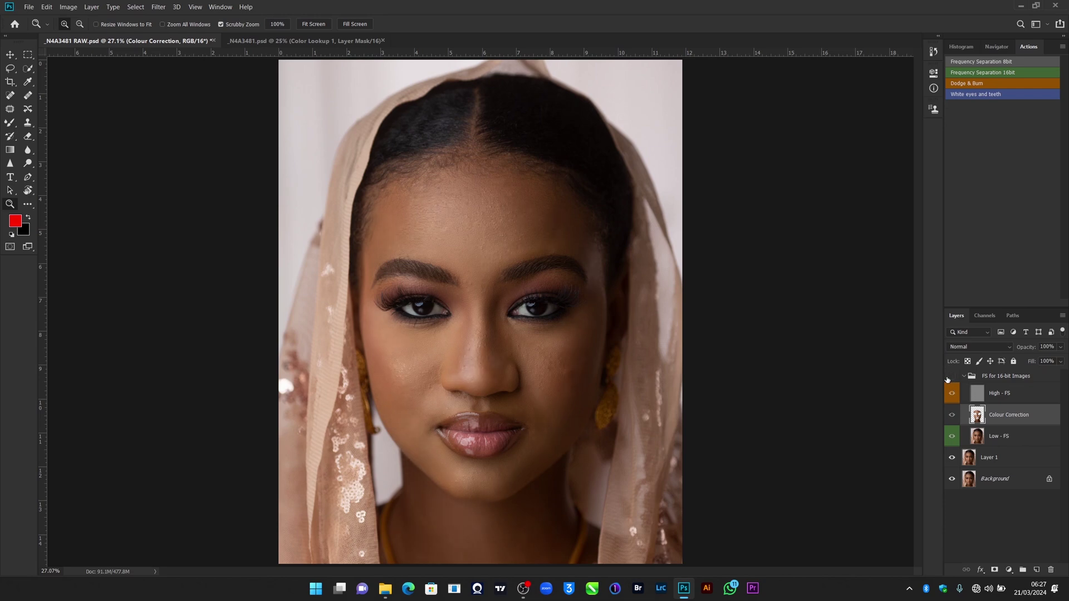
pyautogui.click(949, 380)
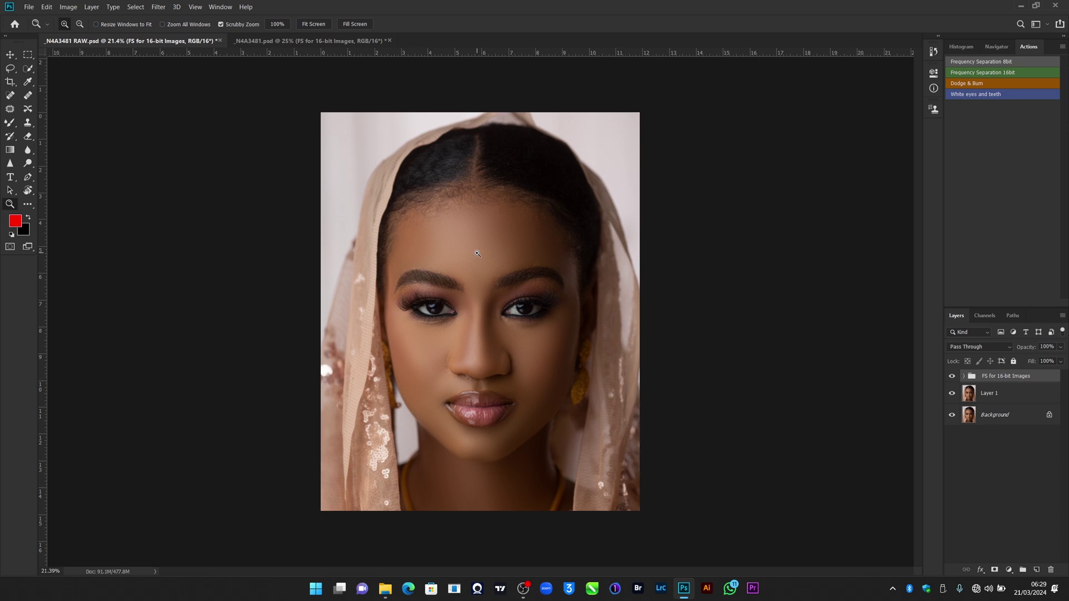
# Add a Levels adjustment above the FS group with the white input at 203, and invert its mask to black
pyautogui.click(1002, 570)
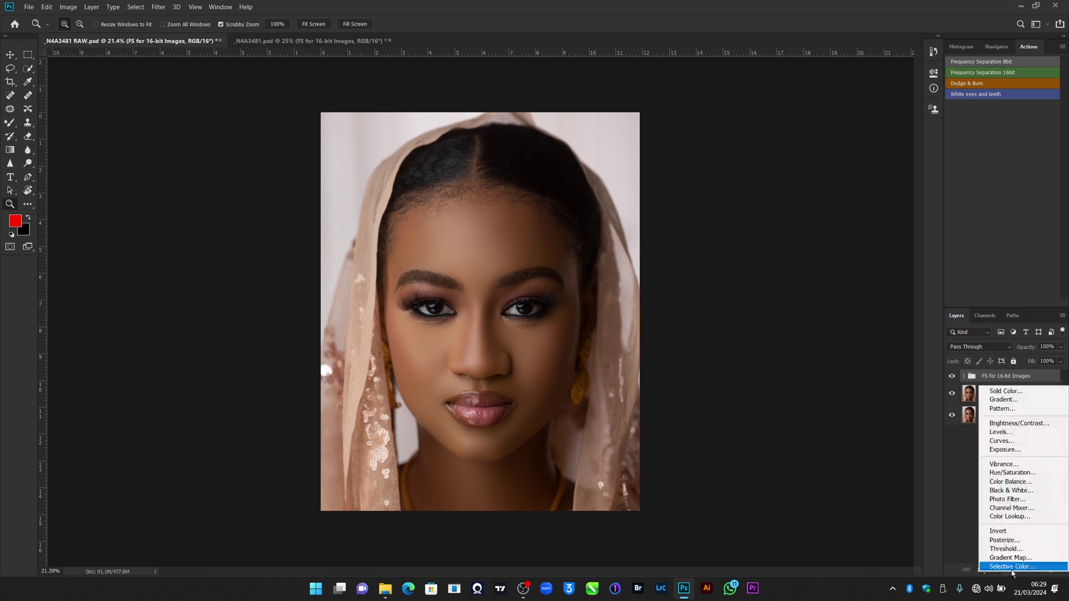
pyautogui.click(1003, 435)
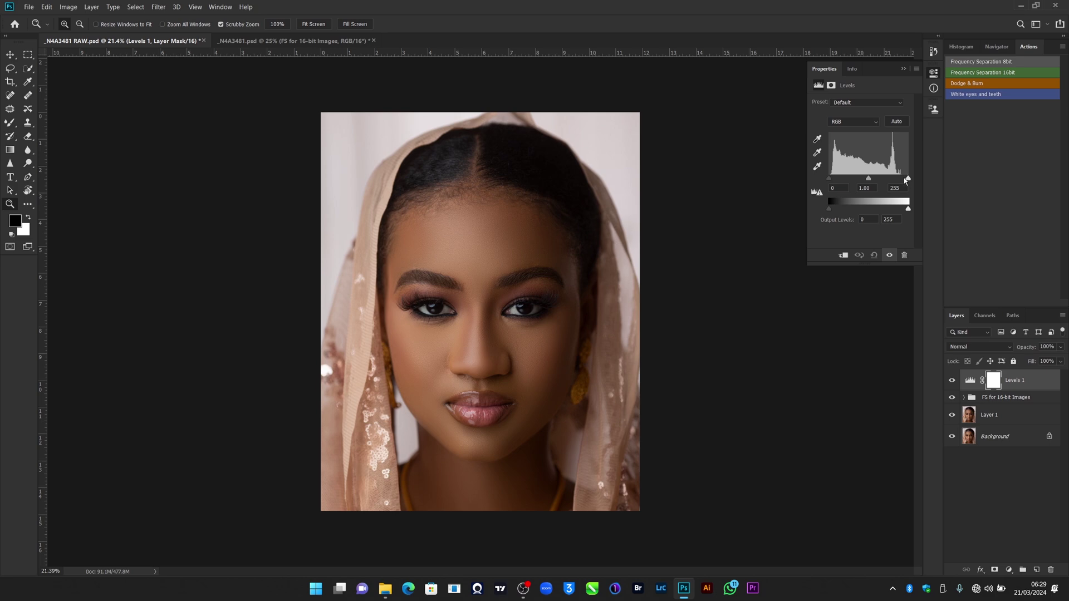
pyautogui.moveTo(907, 180); pyautogui.dragTo(893, 179)
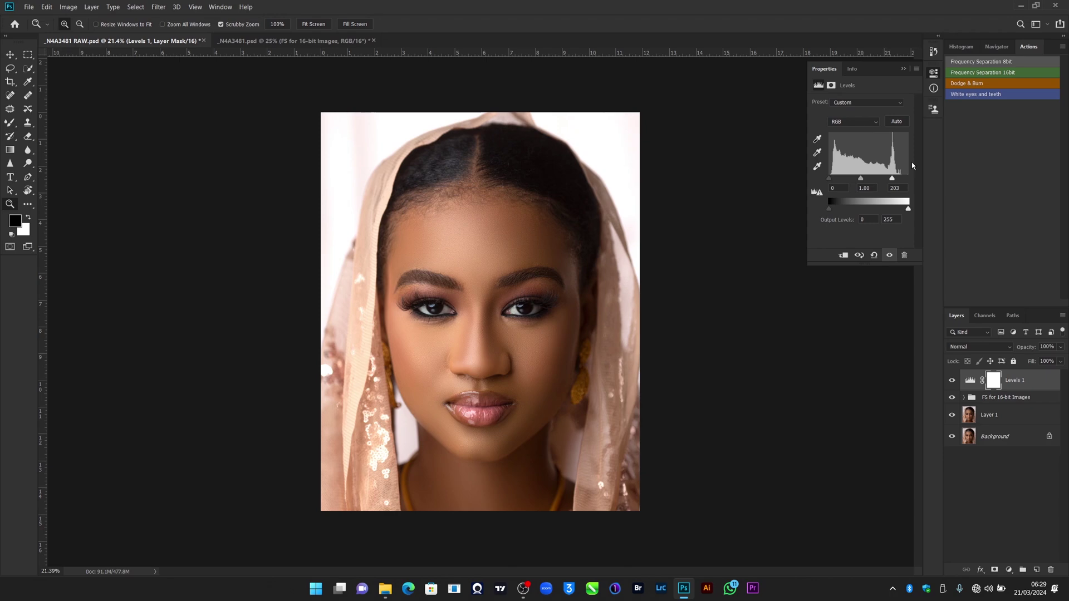
pyautogui.click(991, 382)
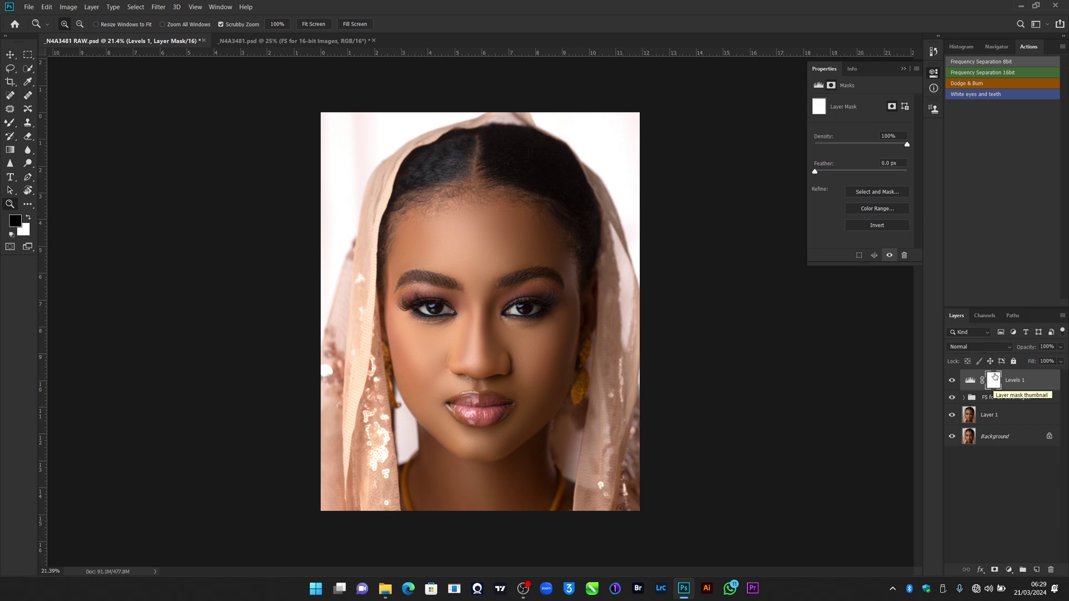
pyautogui.hotkey('ctrl', 'i')
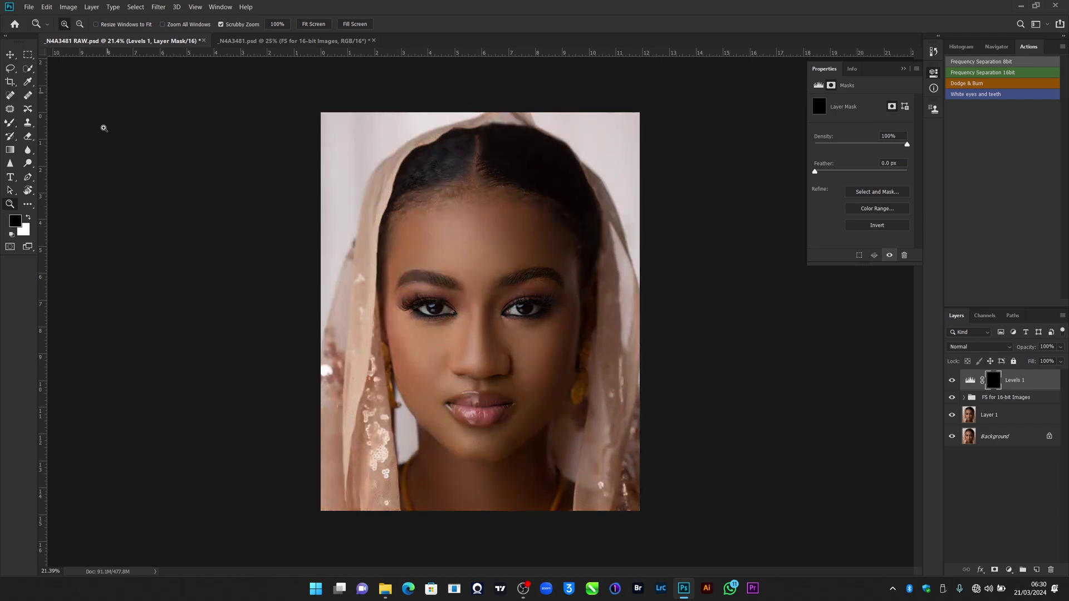
# Reveal the Levels brightening on the forehead, cheeks and chin by painting white on its mask with a soft 1100 px Brush
pyautogui.click(8, 125)
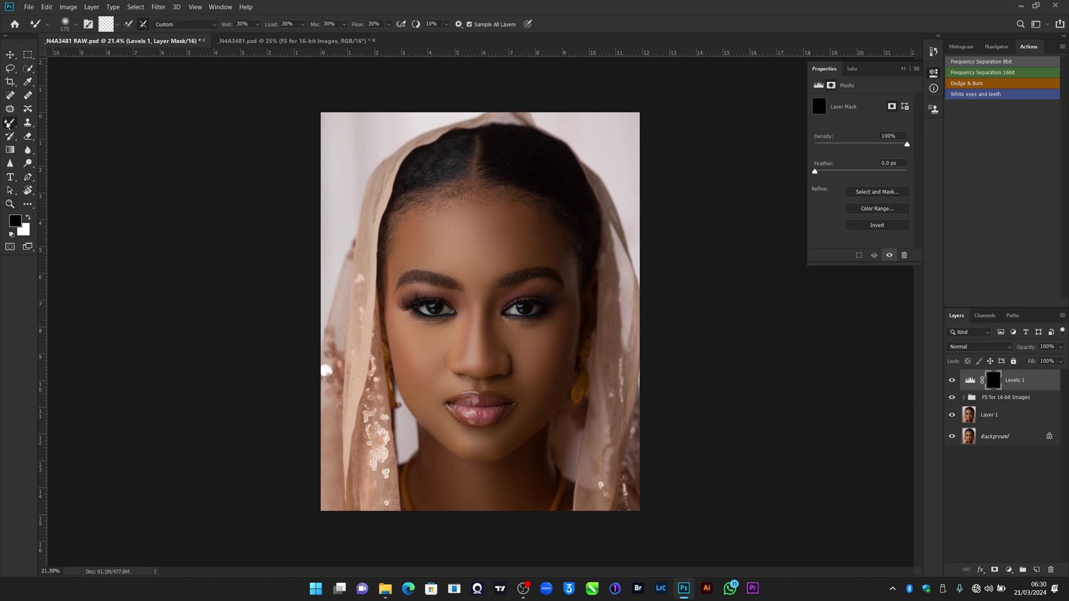
pyautogui.rightClick(11, 128)
pyautogui.click(48, 121)
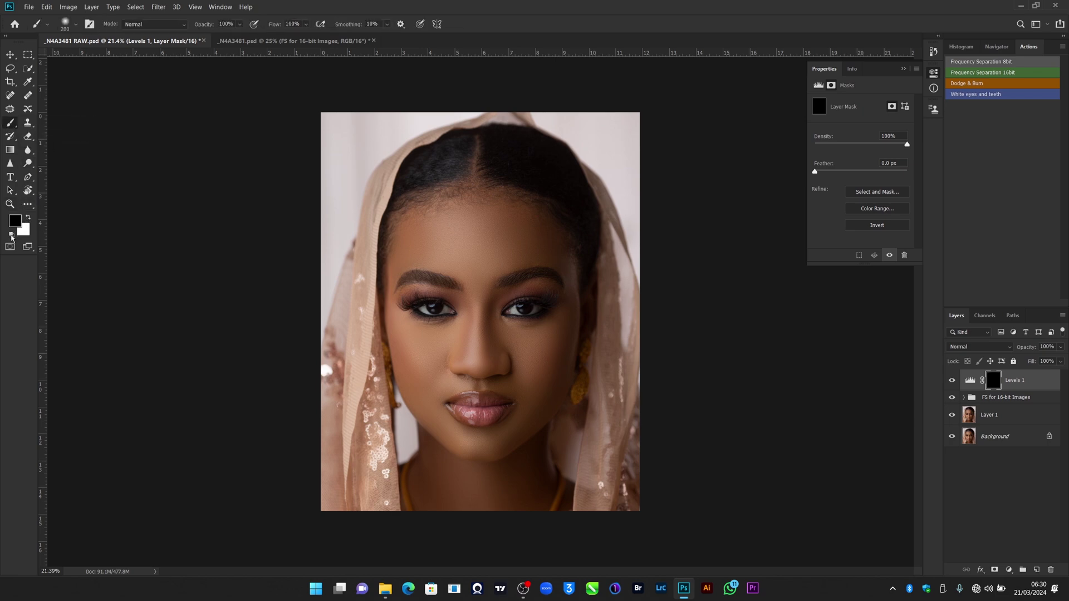
pyautogui.press('x')
pyautogui.press(']')
pyautogui.press(']')
pyautogui.press(']')
pyautogui.press(']')
pyautogui.press(']')
pyautogui.press(']')
pyautogui.press(']')
pyautogui.press(']')
pyautogui.press(']')
pyautogui.press(']')
pyautogui.press(']')
pyautogui.press(']')
pyautogui.press(']')
pyautogui.press(']')
pyautogui.press(']')
pyautogui.press(']')
pyautogui.press(']')
pyautogui.press(']')
pyautogui.press(']')
pyautogui.moveTo(451, 230)
pyautogui.mouseDown()
pyautogui.moveTo(451, 390)
pyautogui.moveTo(415, 279)
pyautogui.moveTo(544, 383)
pyautogui.moveTo(451, 315)
pyautogui.moveTo(457, 329)
pyautogui.mouseUp()
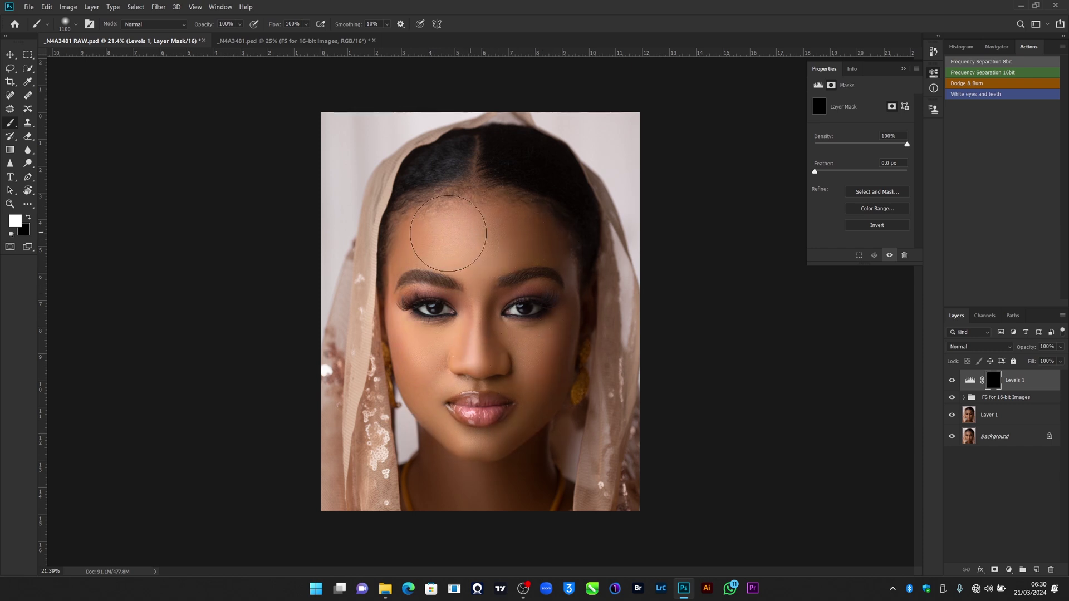
pyautogui.moveTo(471, 471)
pyautogui.mouseDown()
pyautogui.moveTo(447, 495)
pyautogui.moveTo(466, 510)
pyautogui.moveTo(505, 482)
pyautogui.moveTo(488, 448)
pyautogui.mouseUp()
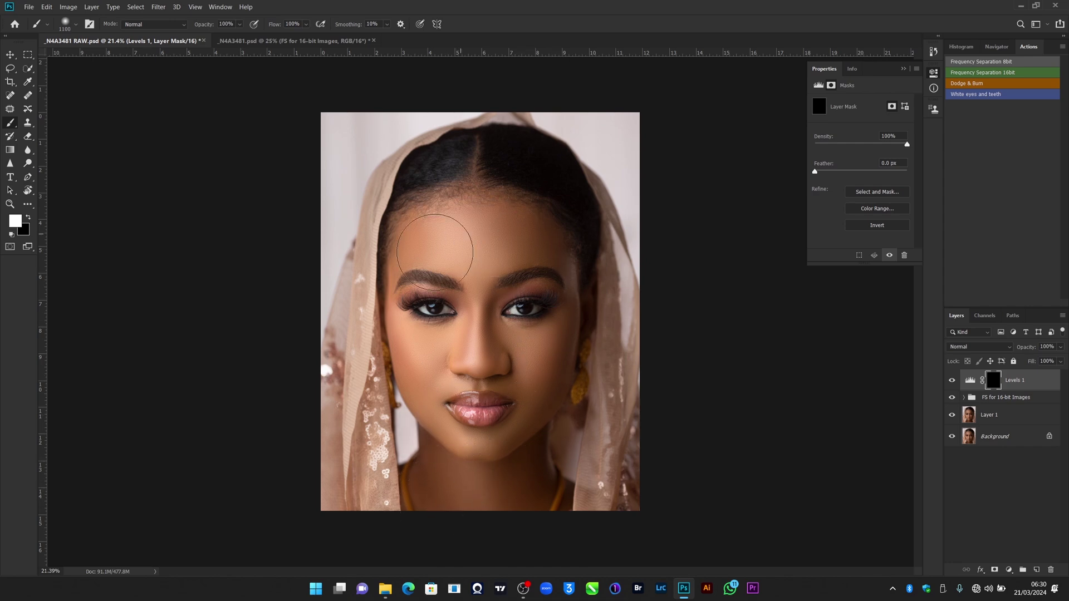
# Toggle the Levels 1 layer's visibility to compare the brightened face with the previous state
pyautogui.click(952, 381)
pyautogui.click(952, 382)
pyautogui.click(951, 382)
pyautogui.click(950, 381)
# Add a Color Lookup adjustment above Levels 1 and load Skin LUT 1.CUBE as its 3D LUT
pyautogui.click(1008, 570)
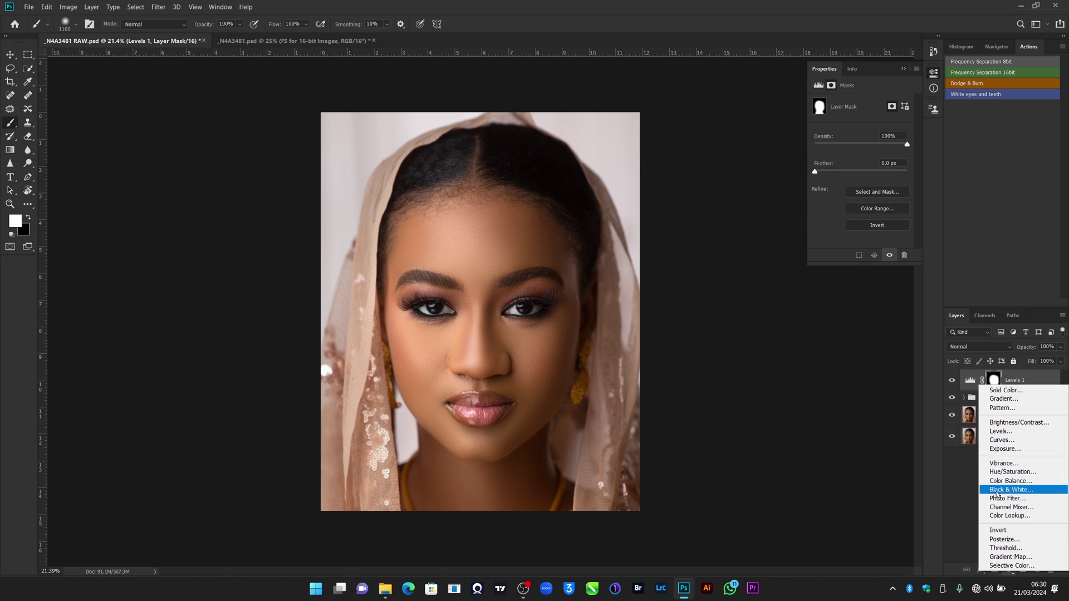
pyautogui.click(1003, 516)
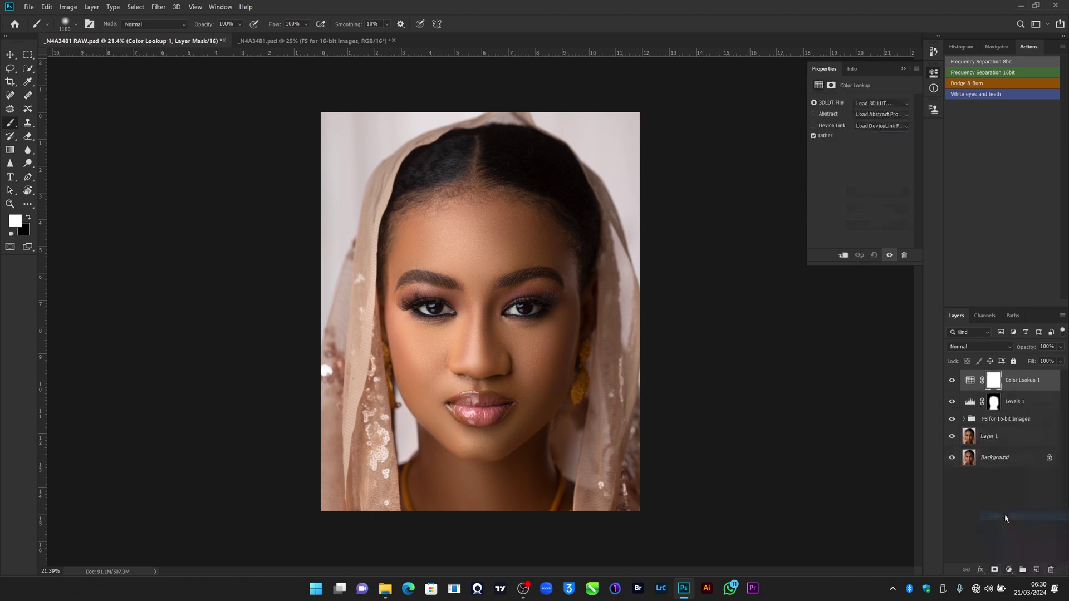
pyautogui.click(867, 105)
pyautogui.click(872, 118)
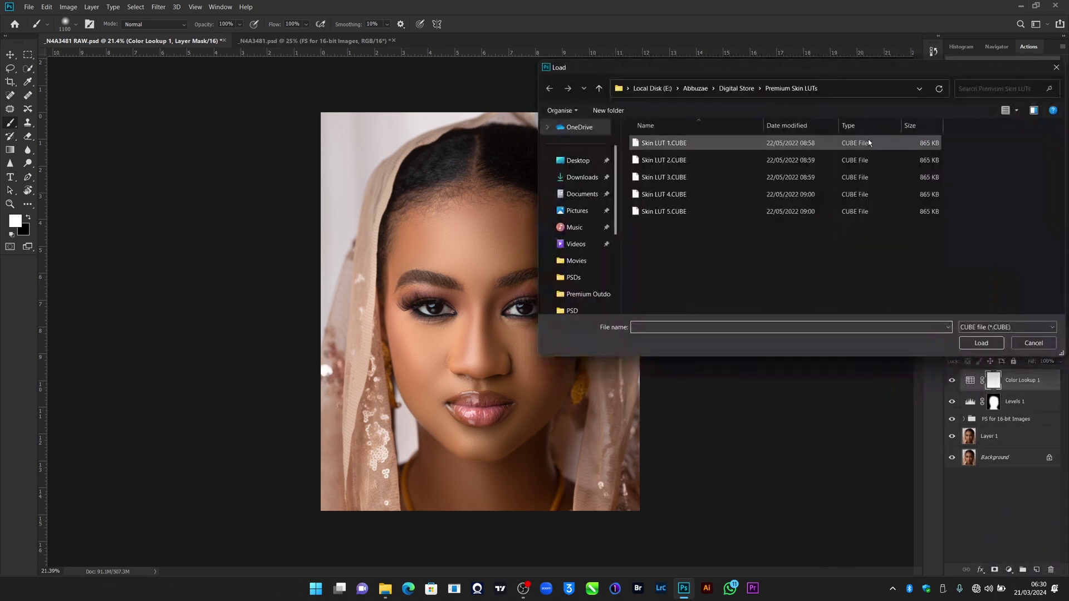
pyautogui.doubleClick(667, 146)
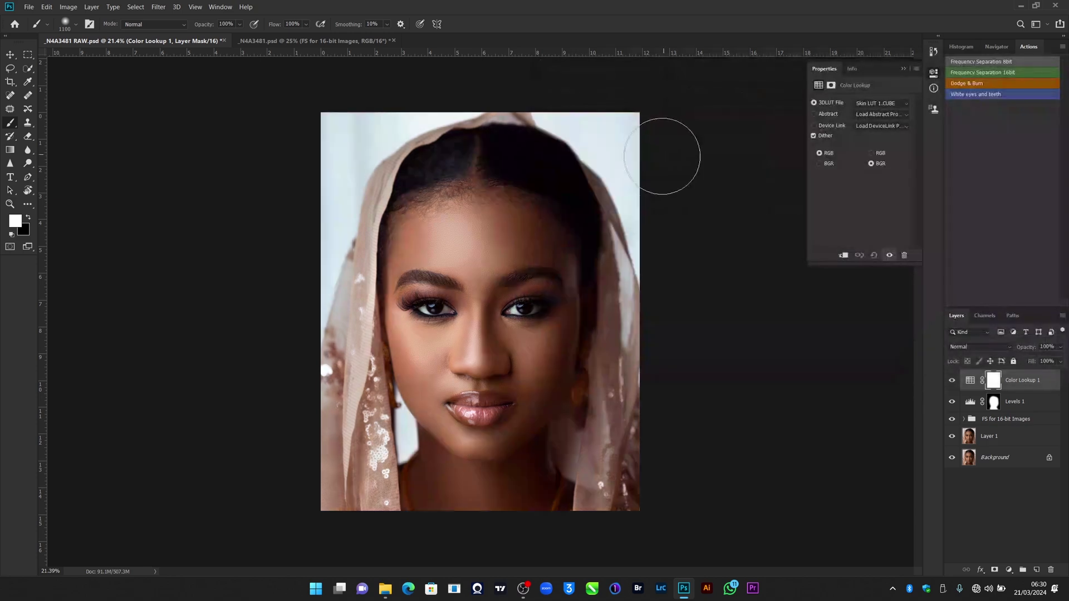
# Toggle the Color Lookup 1 layer's visibility to compare the portrait with and without the skin LUT grade
pyautogui.click(951, 381)
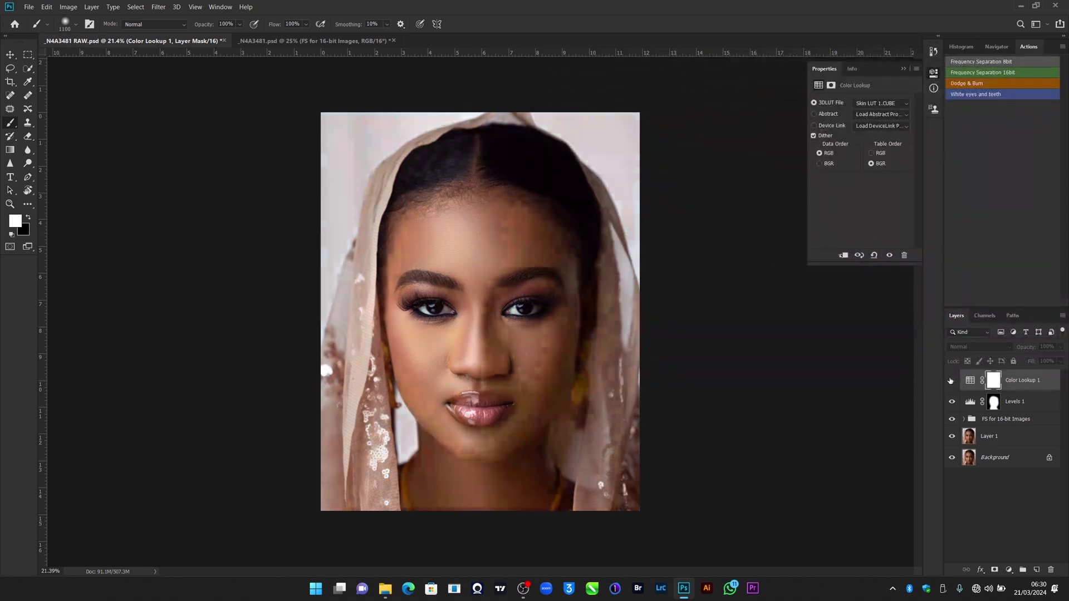
pyautogui.click(951, 381)
pyautogui.click(948, 381)
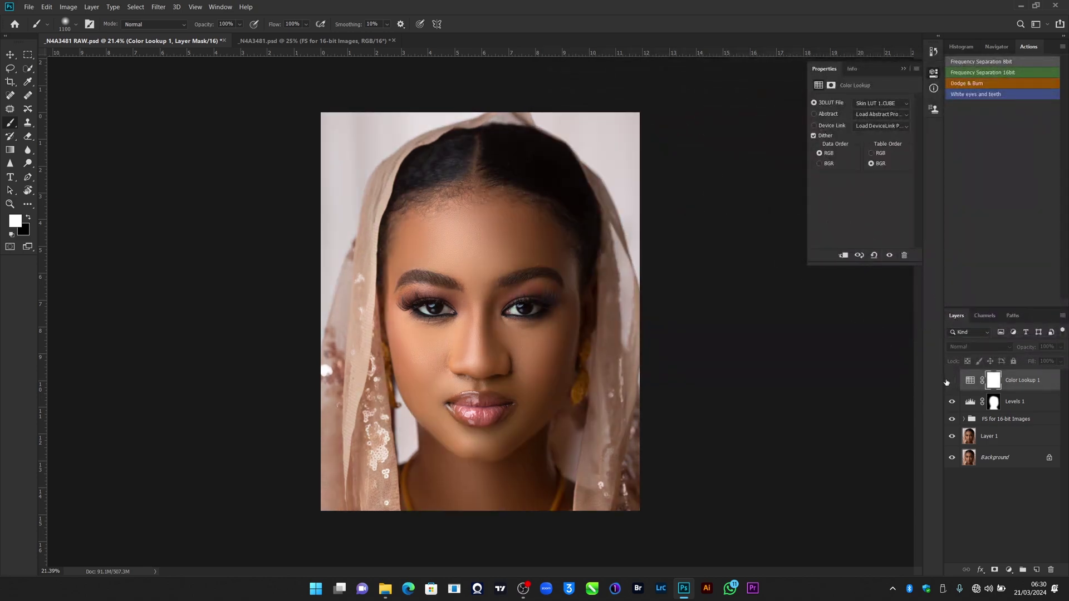
pyautogui.click(946, 381)
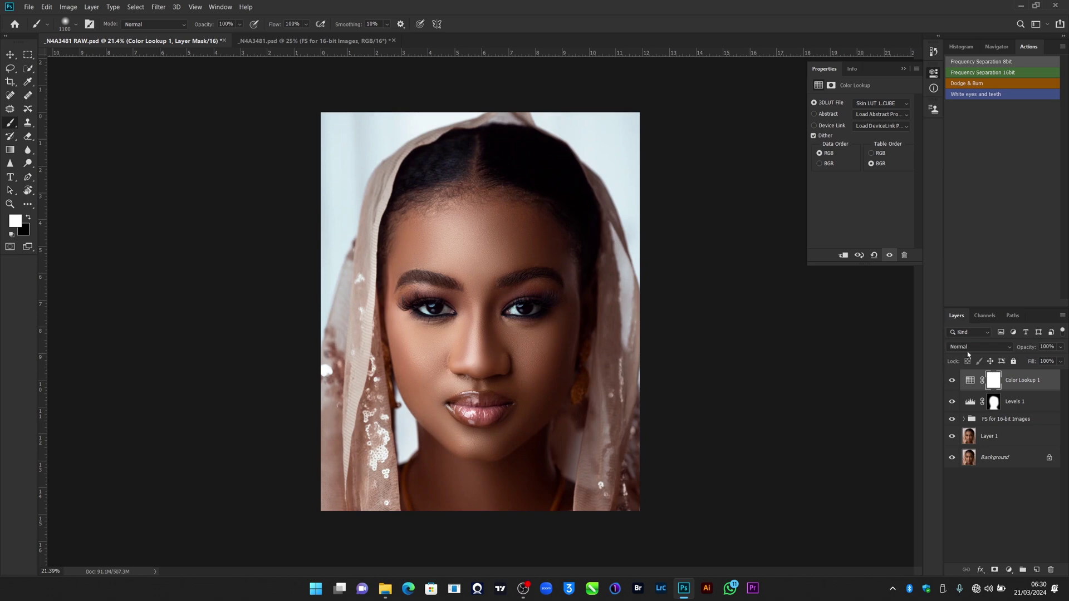
# Show only the Background layer and restore all layers to compare the original portrait with the full retouch
pyautogui.keyDown('alt'); pyautogui.click(952, 459); pyautogui.keyUp('alt')
pyautogui.keyDown('alt'); pyautogui.click(952, 460); pyautogui.keyUp('alt')
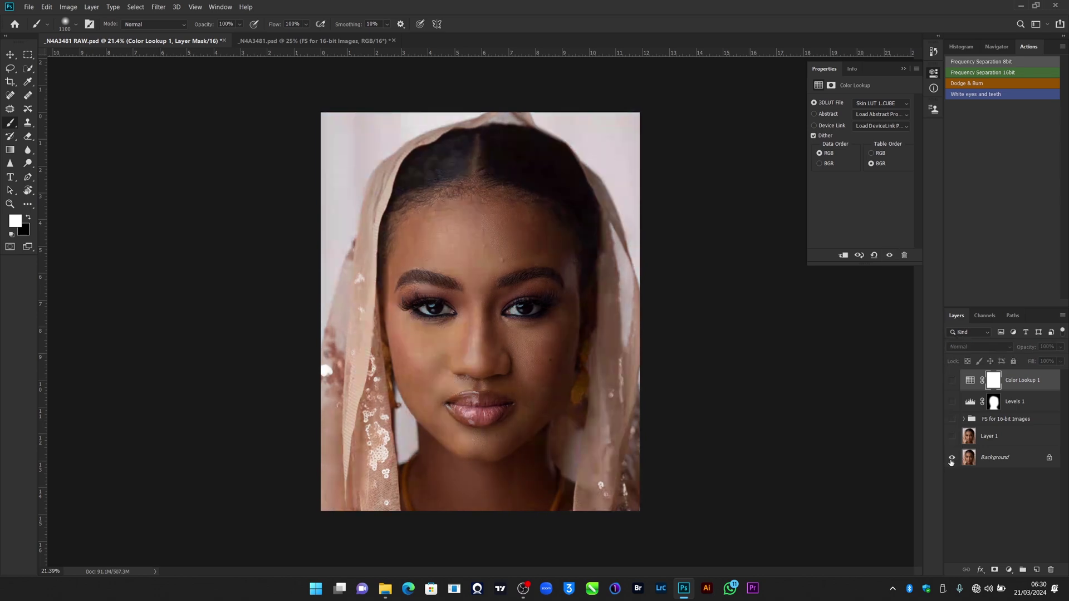
pyautogui.keyDown('alt'); pyautogui.click(952, 459); pyautogui.keyUp('alt')
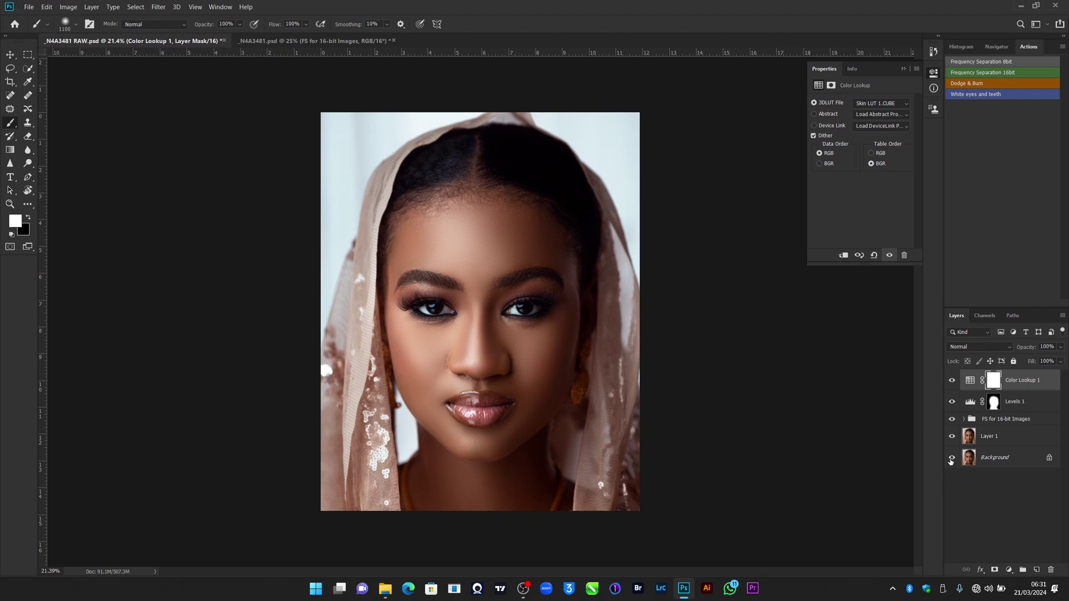
# Collapse the Color Lookup properties, hide the interface panels and enlarge the portrait to 33.3% to inspect the retouched face
pyautogui.click(903, 69)
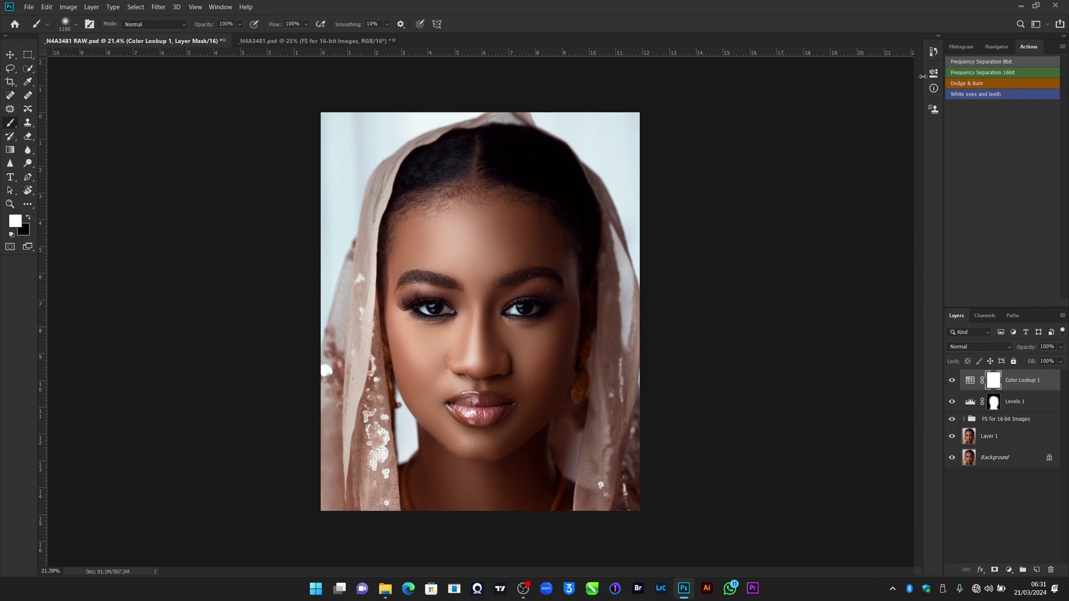
pyautogui.press('Tab')
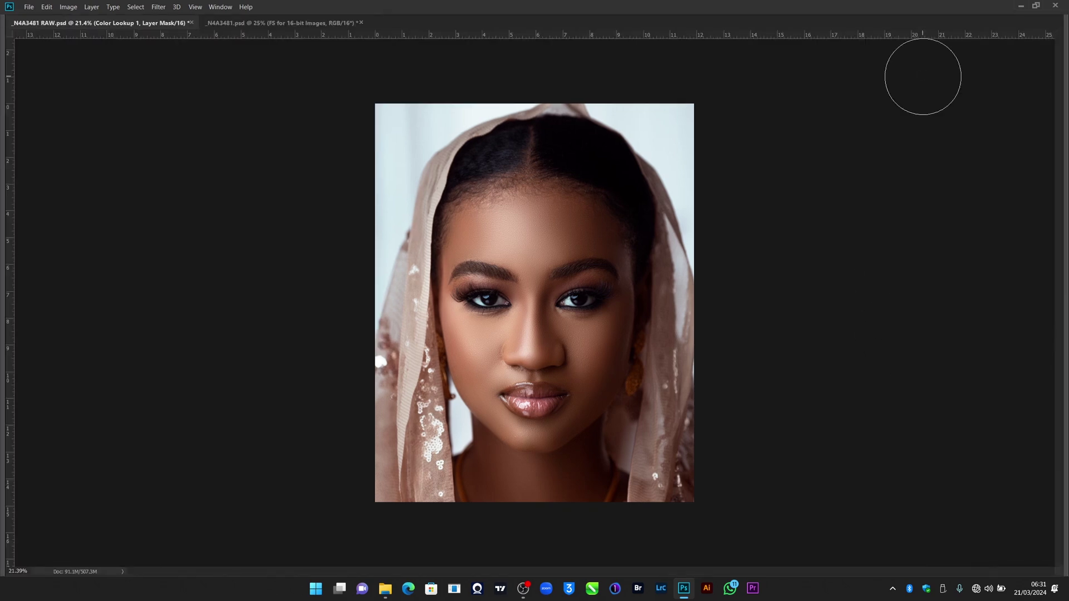
pyautogui.hotkey('ctrl', '+')
pyautogui.hotkey('ctrl', '+')
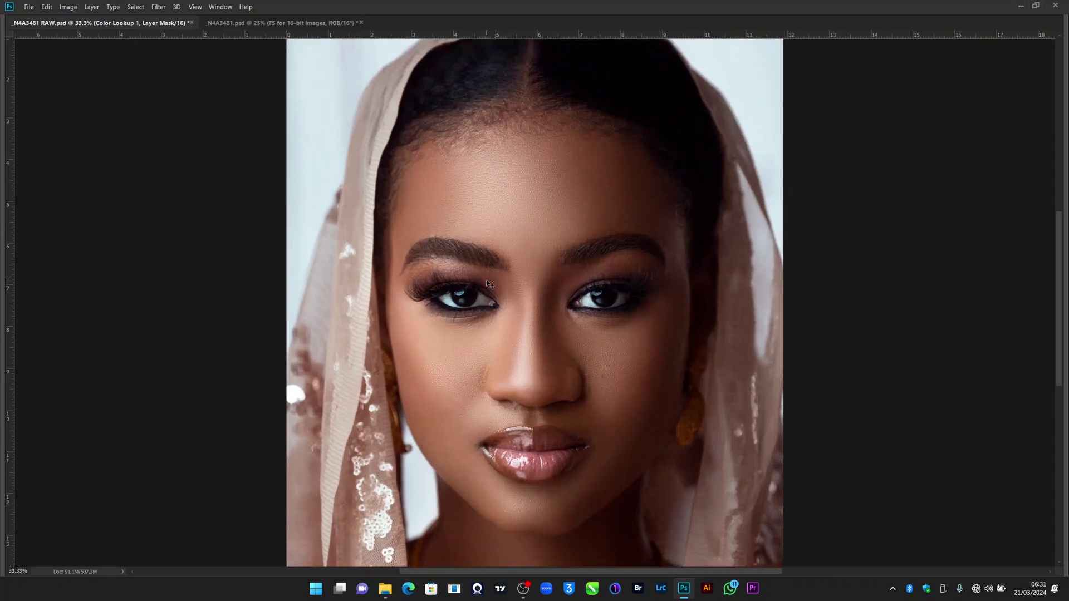